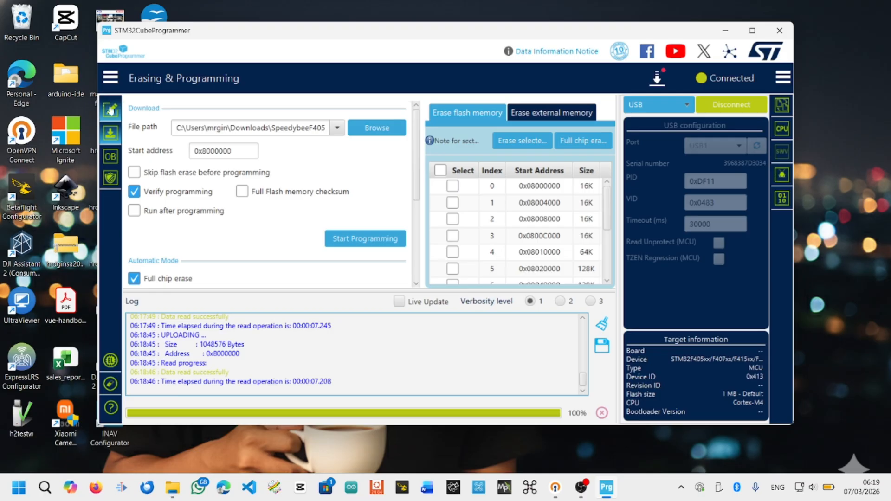
Copy the device memory address 0x8000000 and use it as the programming start address.
click(110, 108)
double_click(197, 135)
key(ctrl+c)
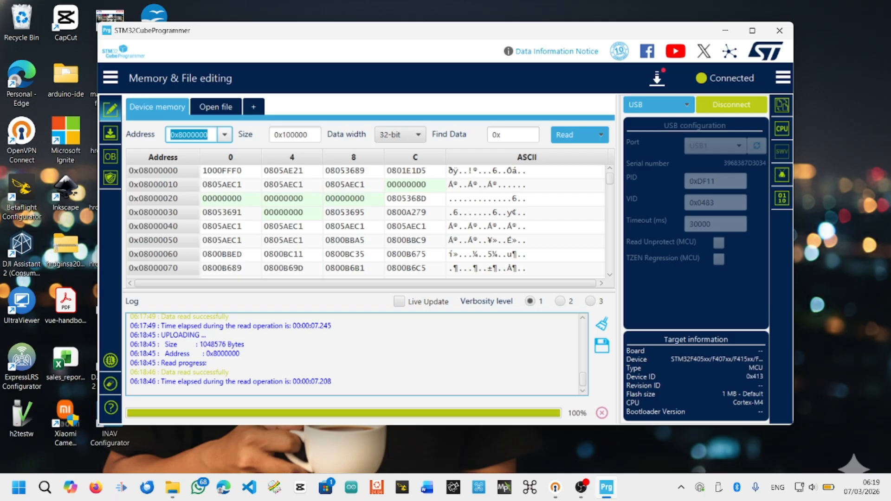
click(110, 137)
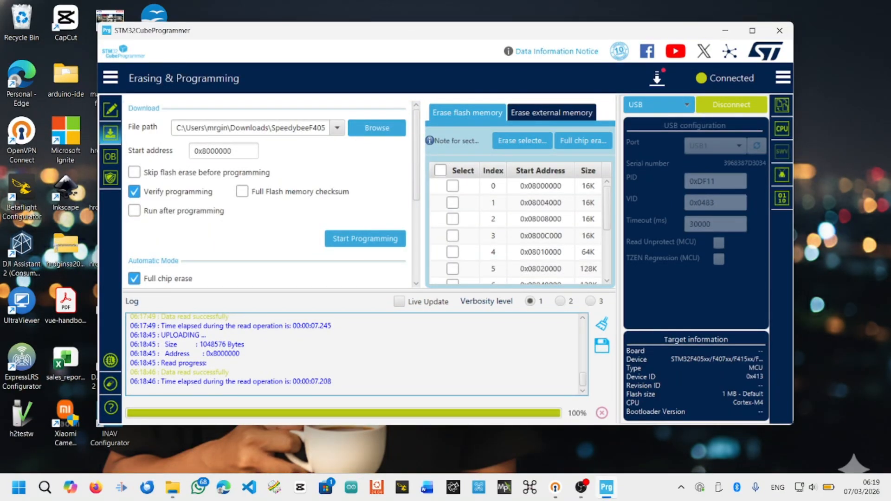
click(223, 151)
drag(232, 152, 192, 152)
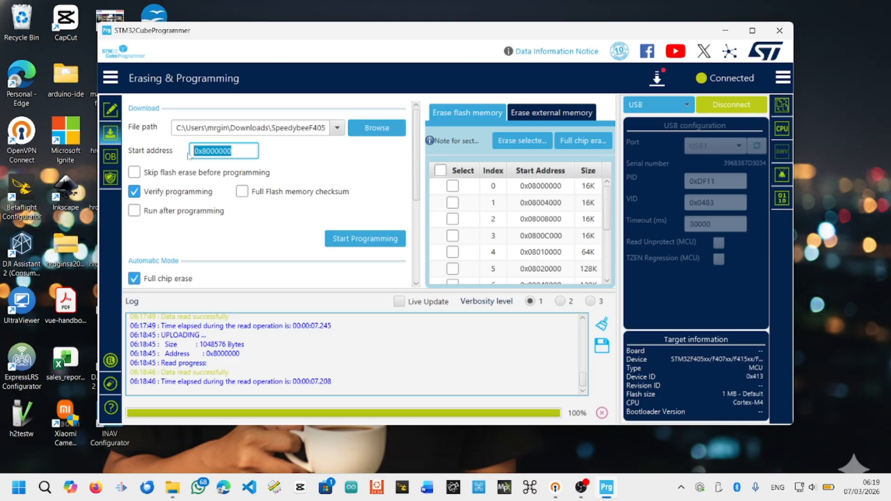
key(ctrl+v)
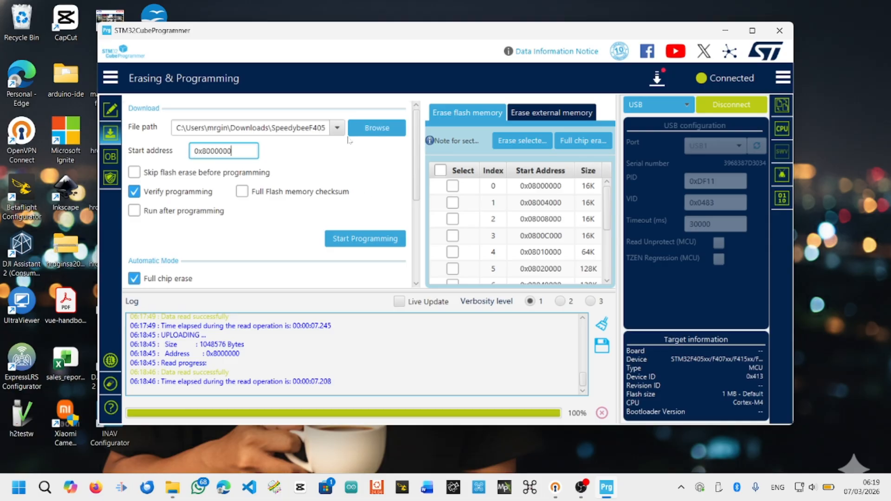
Select INAV9.bin from the SpeedybeeF405V4 folder as the firmware file and start programming it to the board.
click(385, 129)
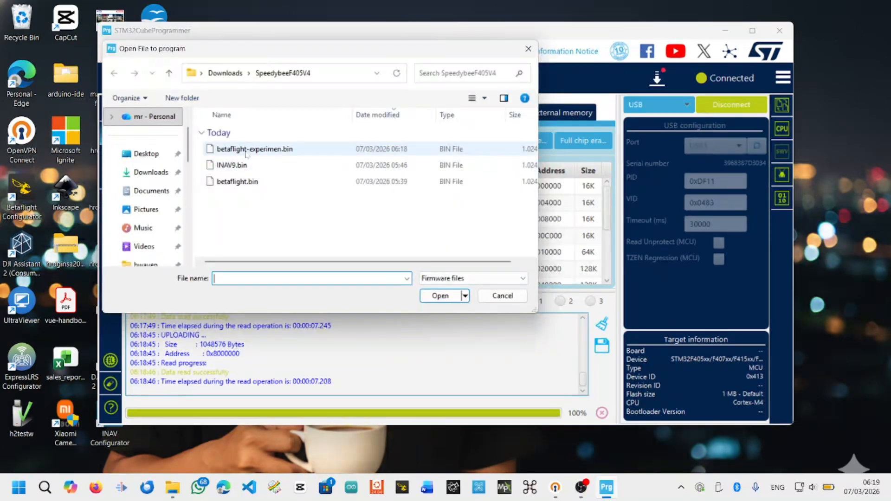
double_click(232, 166)
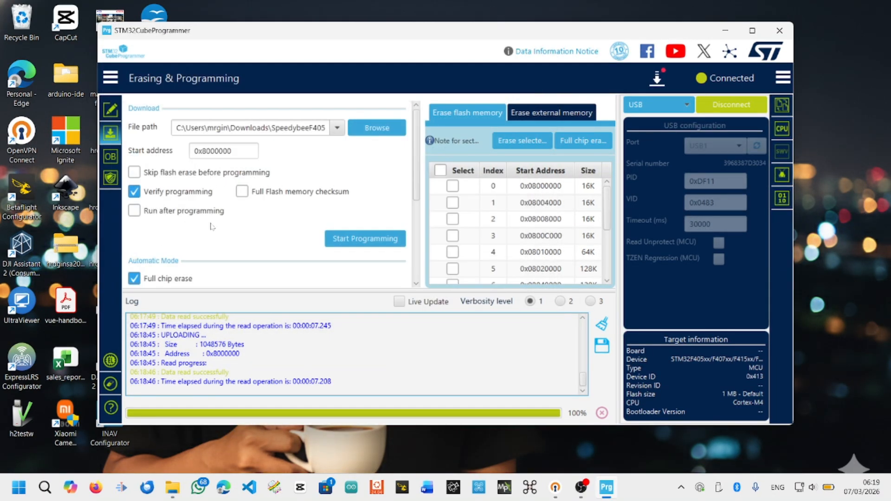
click(370, 242)
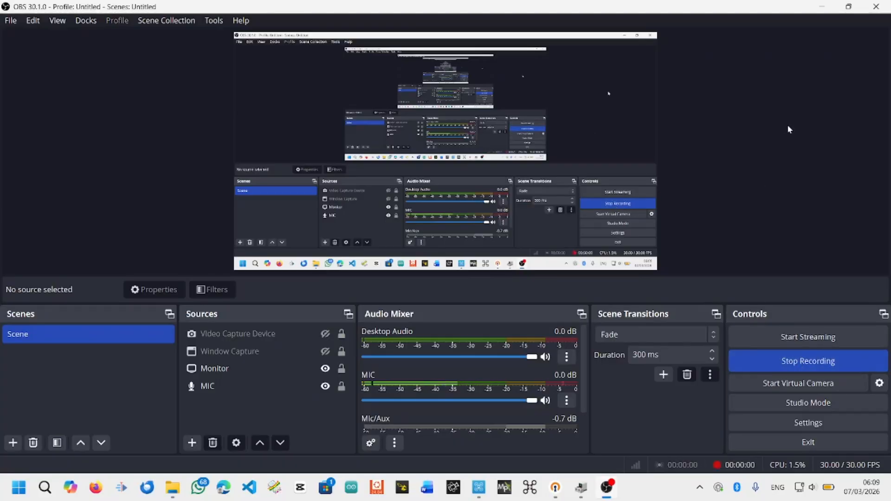
Switch to INAV Configurator, connect to the flight controller on COM3 at 115200, and look at its Calibration page.
click(819, 8)
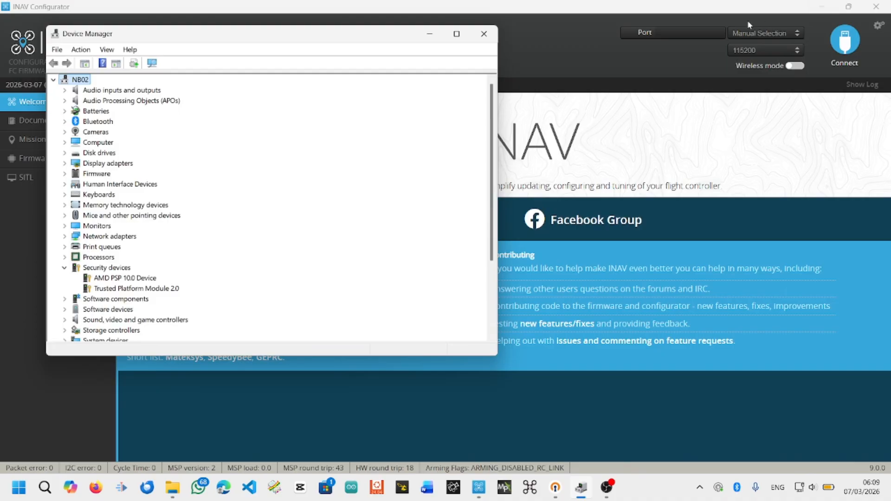
click(640, 17)
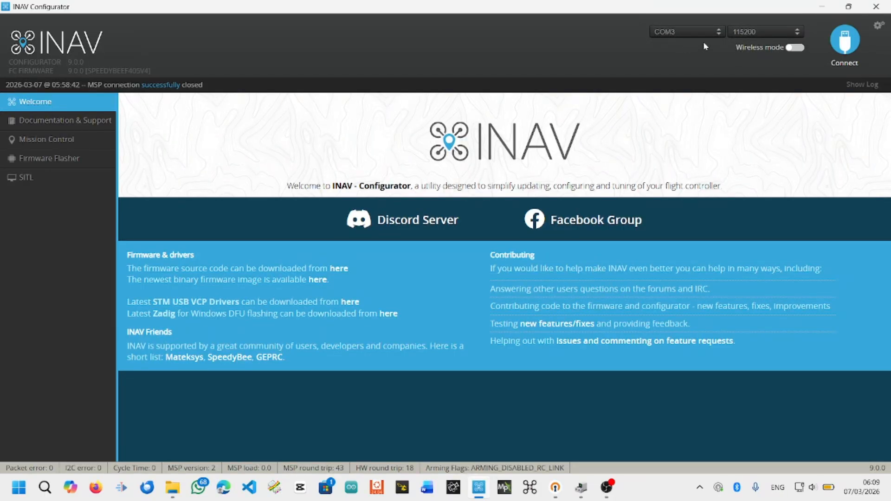
click(845, 40)
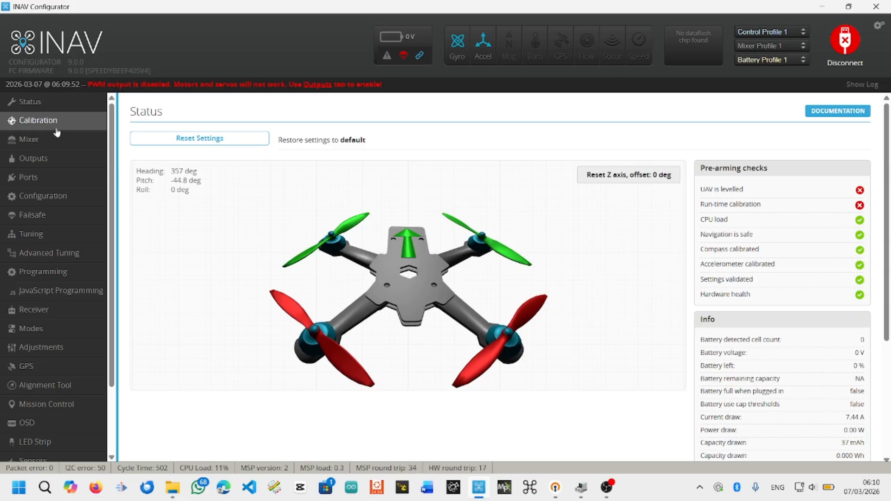
click(38, 120)
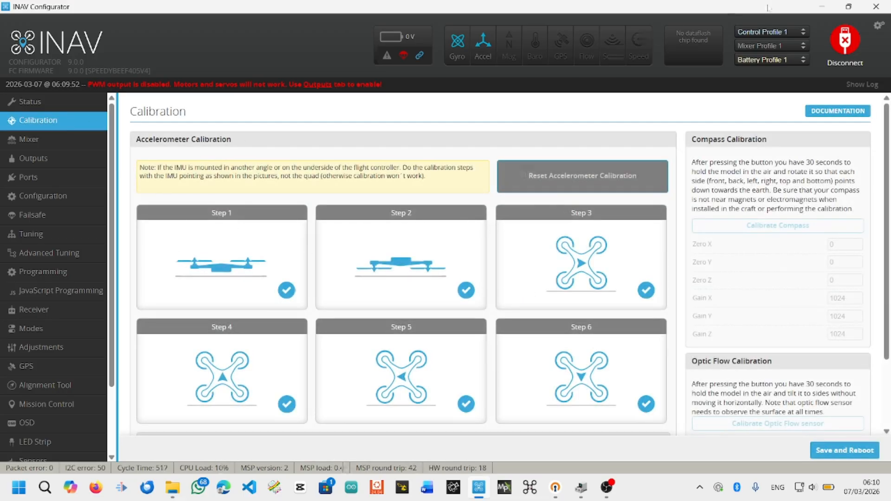
Disconnect the flight controller and close INAV Configurator.
click(847, 45)
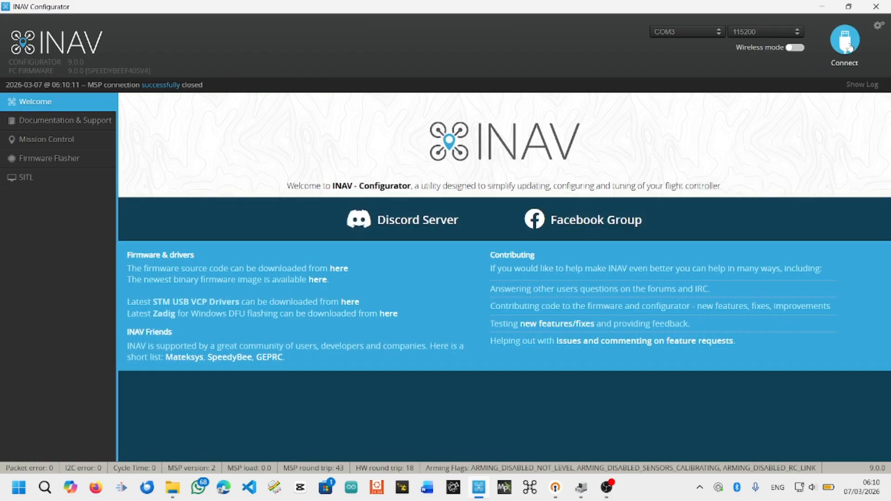
click(876, 6)
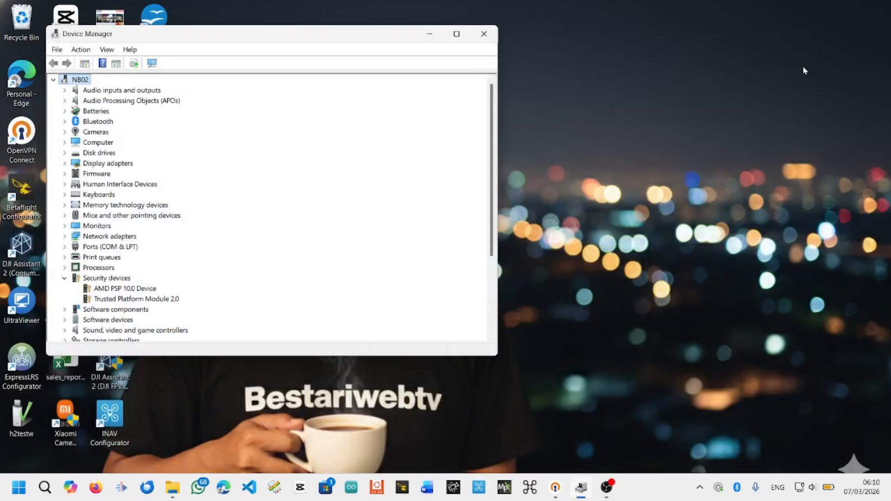
Open the Betaflight web app in Edge and dismiss the non-Betaflight firmware warning to reach the CLI.
click(223, 487)
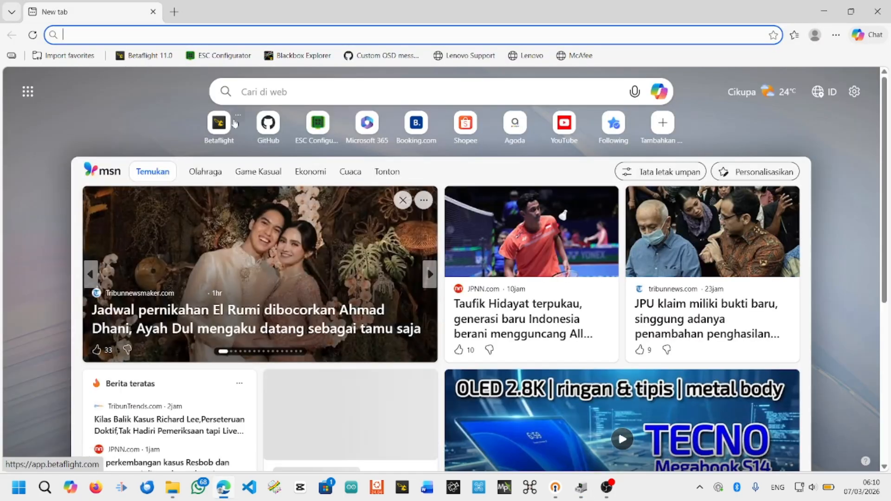
click(135, 59)
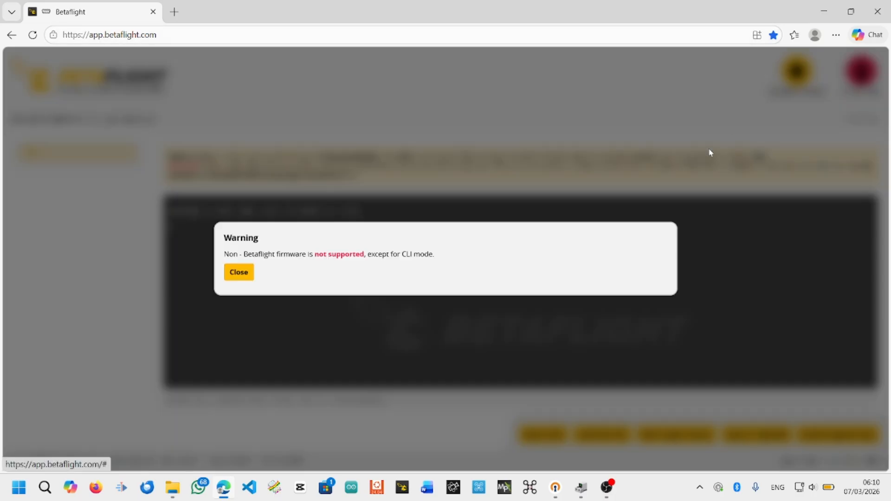
click(238, 273)
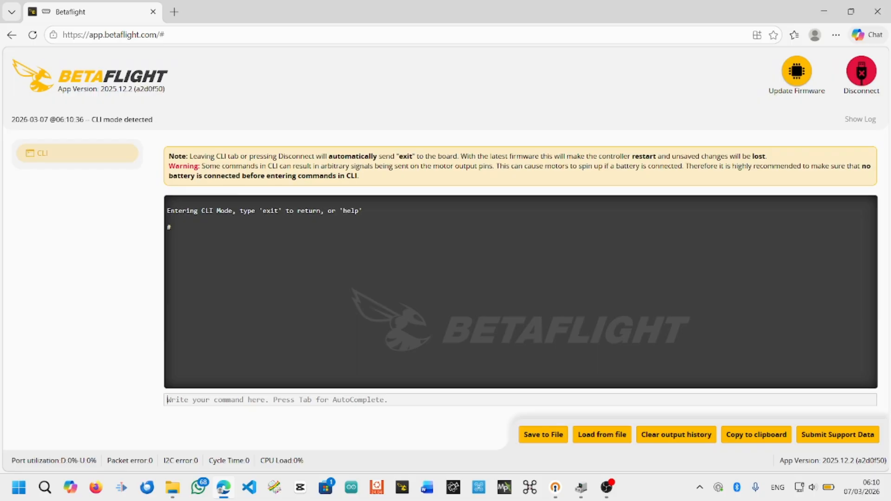
Run the status command in the CLI, disconnect the flight controller and dismiss the firmware warning.
text(status)
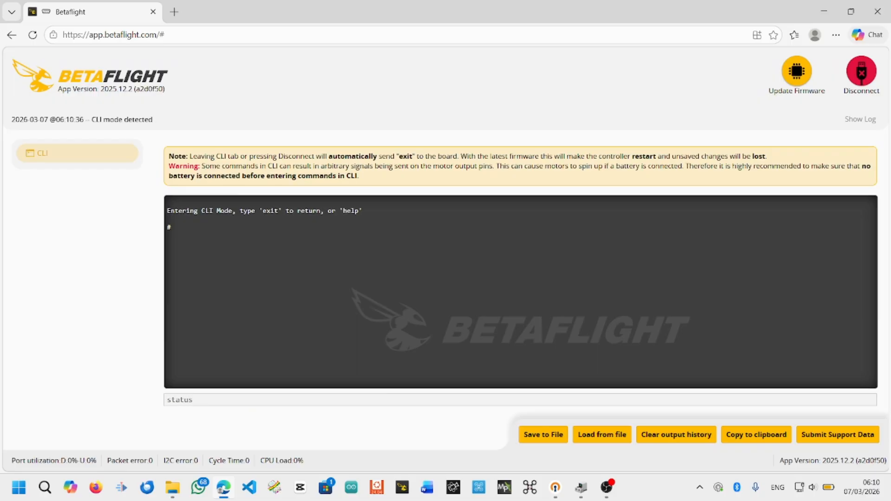
key(Return)
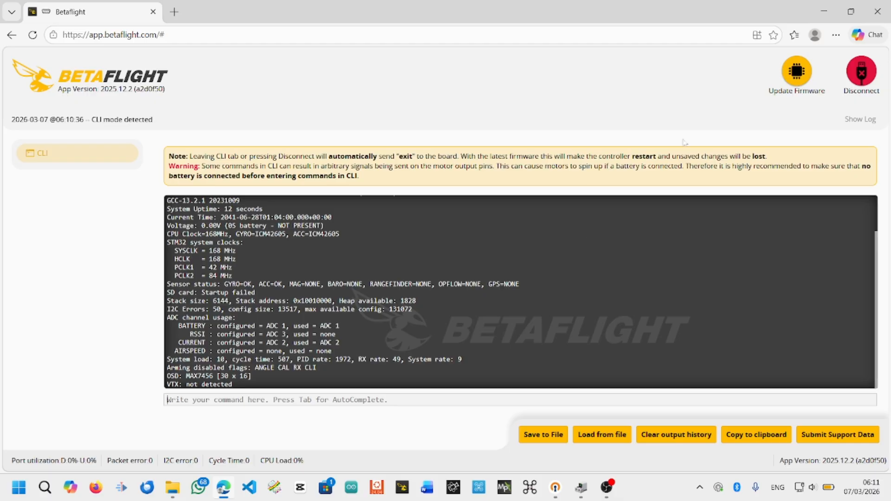
click(863, 80)
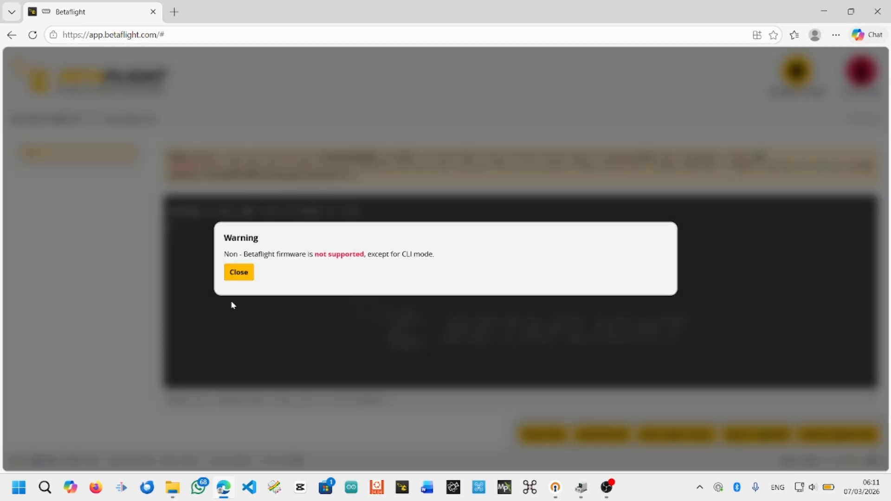
click(248, 272)
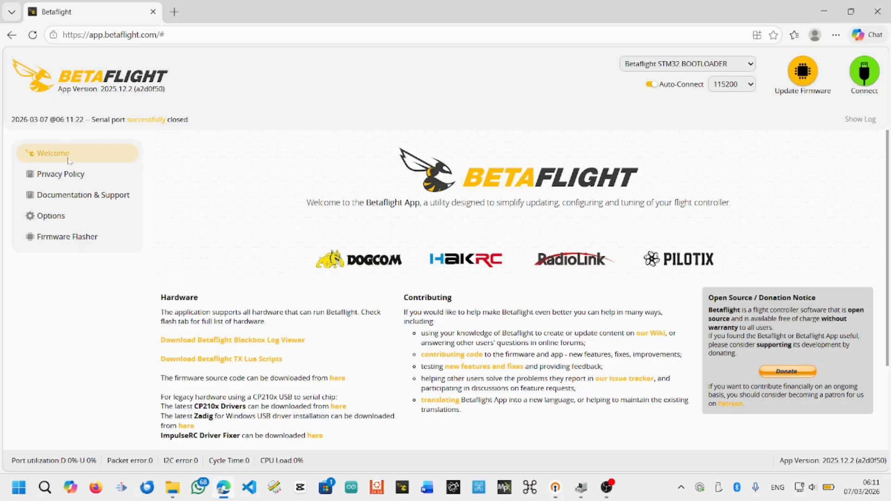
Open the Firmware Flasher and try to auto-detect the connected board.
click(70, 245)
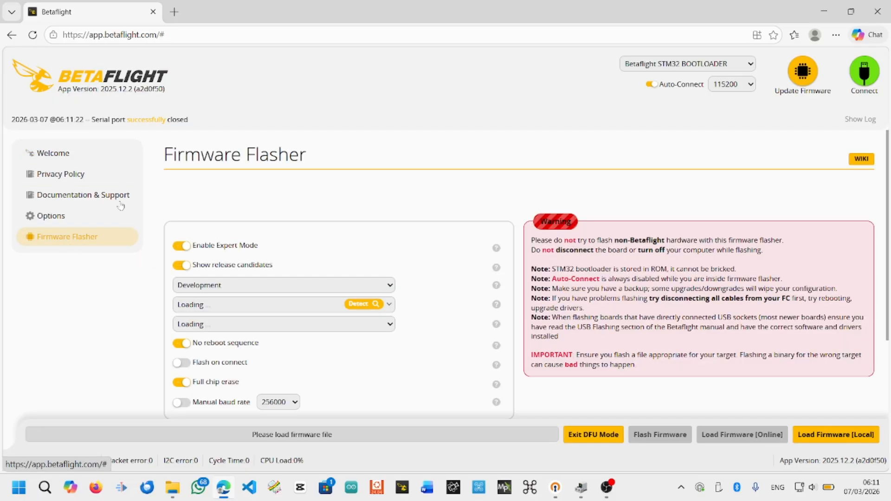
scroll(267, 206, down, 1)
scroll(269, 208, down, 2)
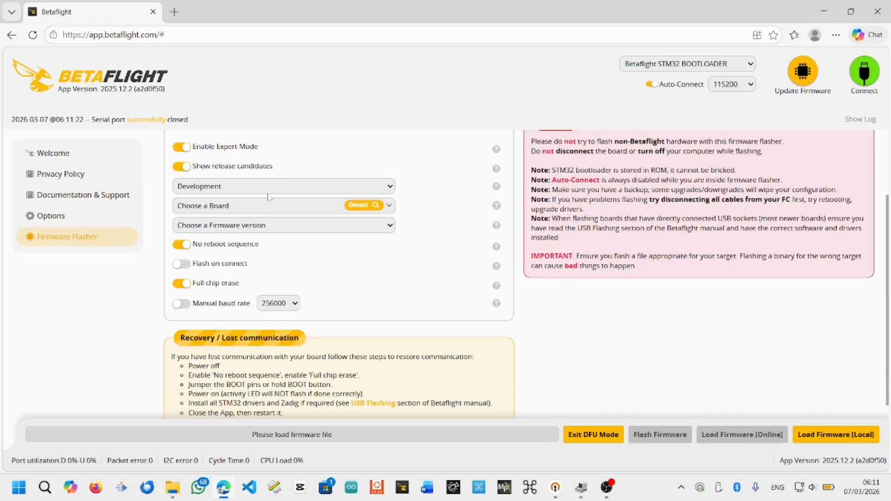
click(359, 206)
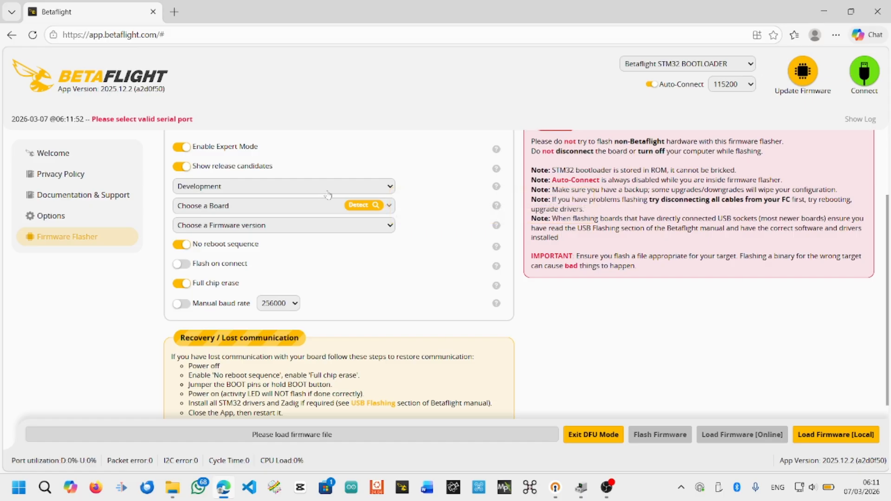
Search the board list for "speed" and choose SPEEDYBEEF405V4 as the target board.
click(310, 206)
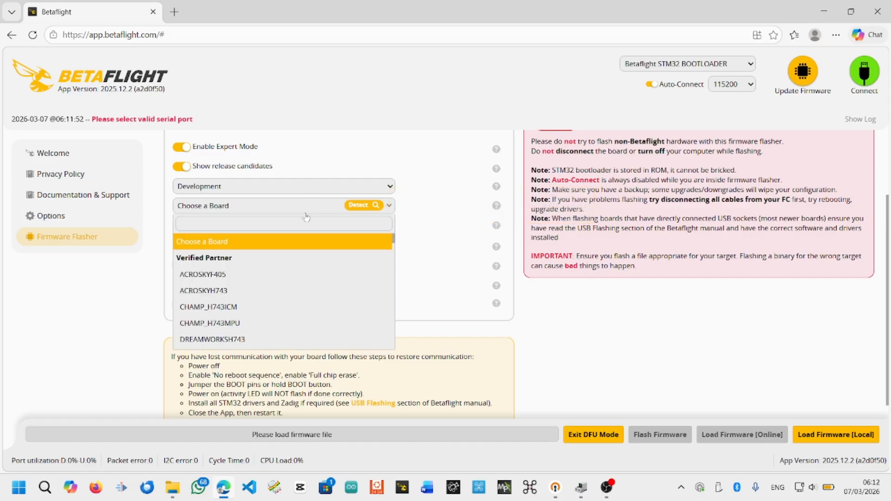
text(speed)
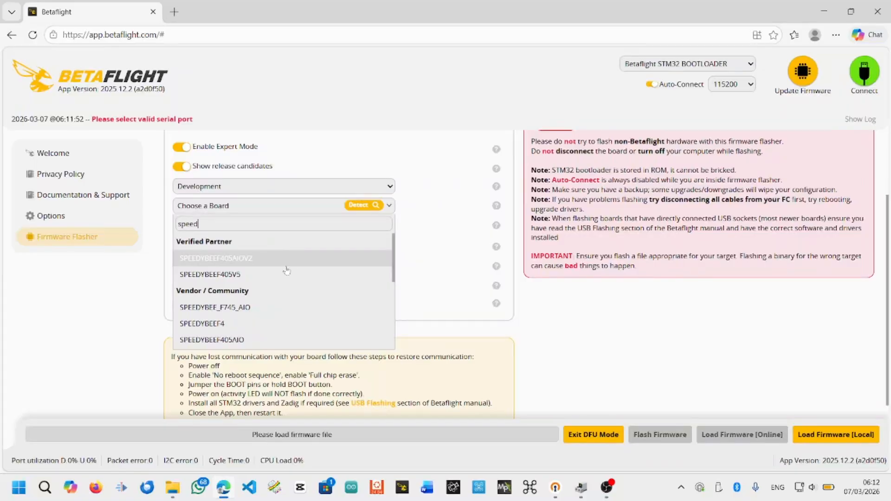
scroll(274, 319, down, 3)
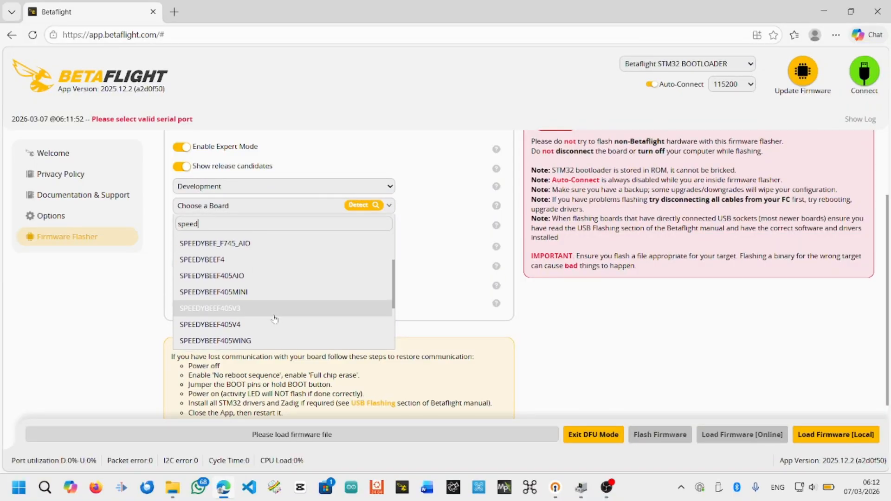
click(255, 329)
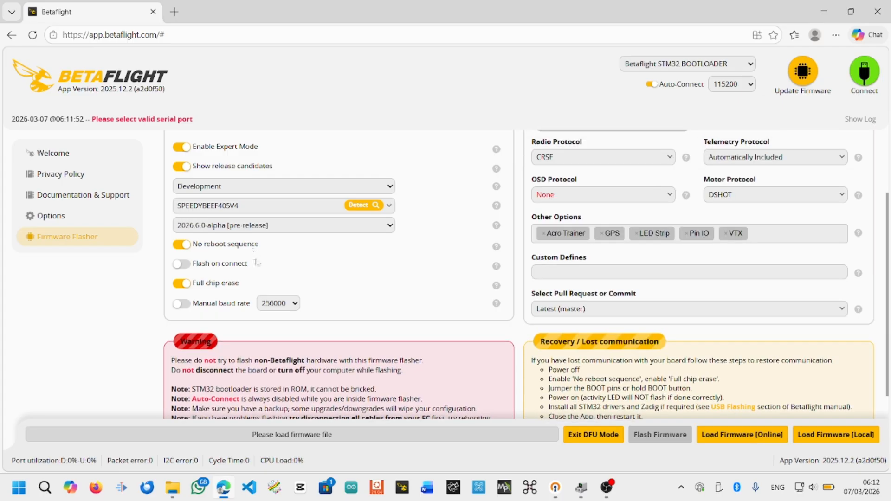
Set the OSD protocol to Digital and add Altitude Hold to the other build options.
scroll(262, 290, down, 2)
scroll(261, 291, up, 4)
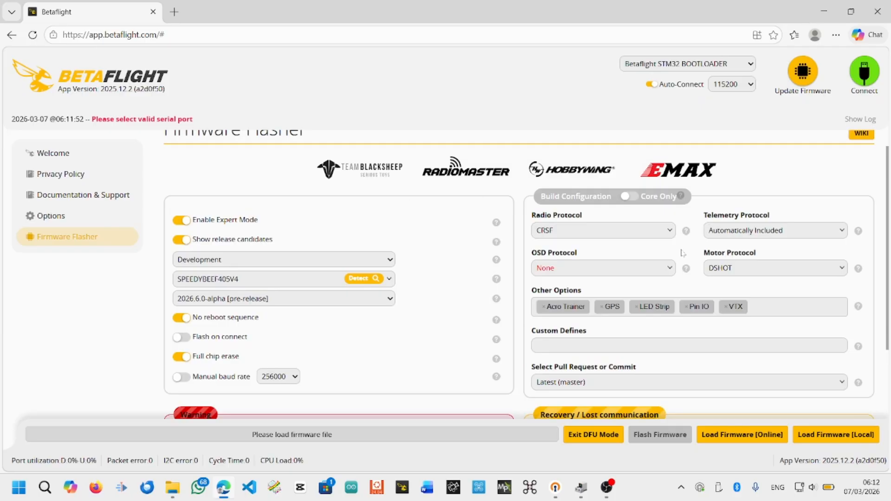
click(652, 270)
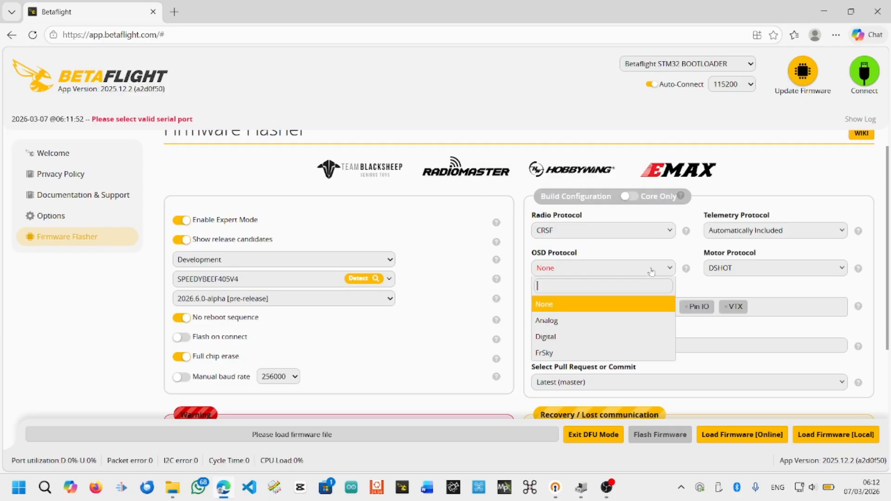
click(559, 335)
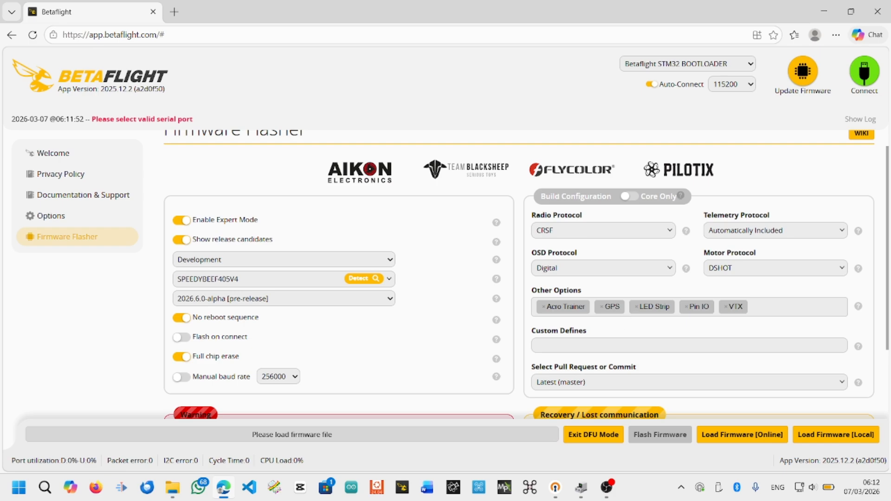
click(766, 307)
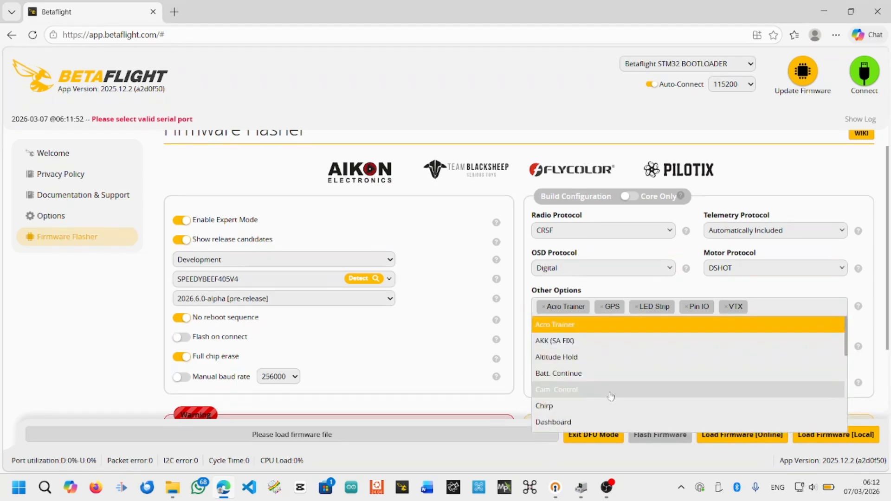
click(607, 365)
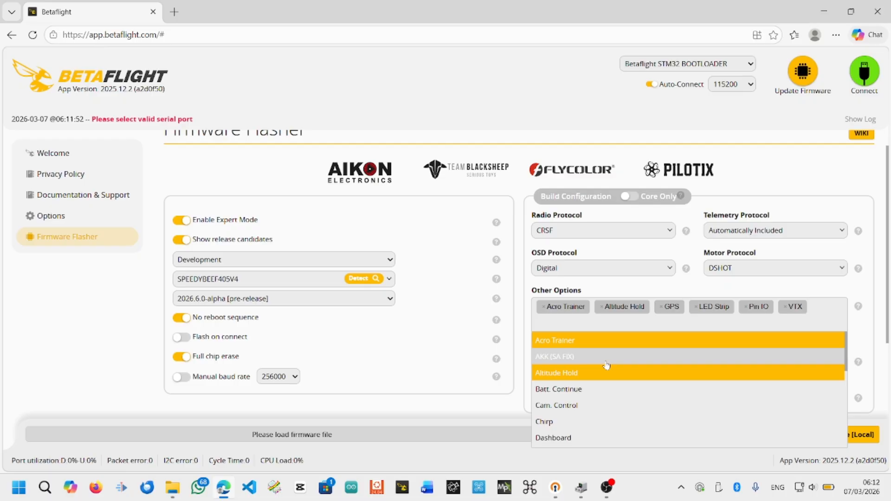
click(672, 293)
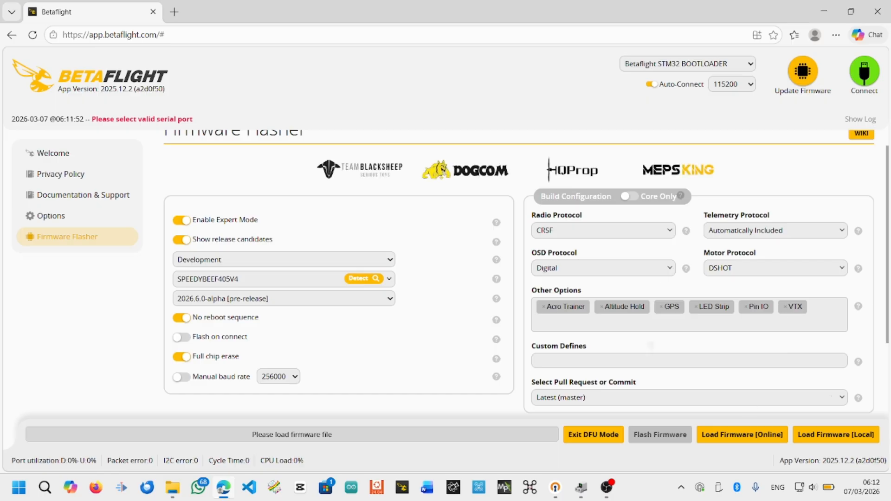
Load the configured 2026.6.0-alpha firmware for the SPEEDYBEEF405V4 from the online build service.
scroll(764, 327, down, 2)
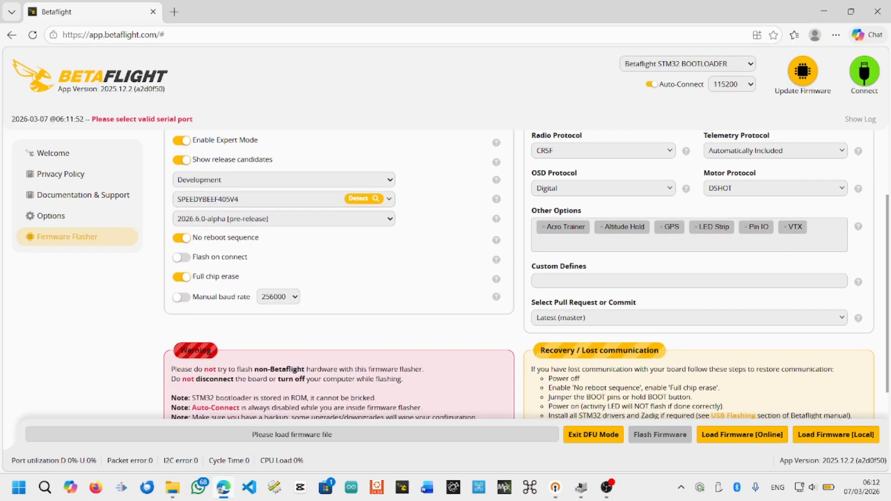
click(738, 436)
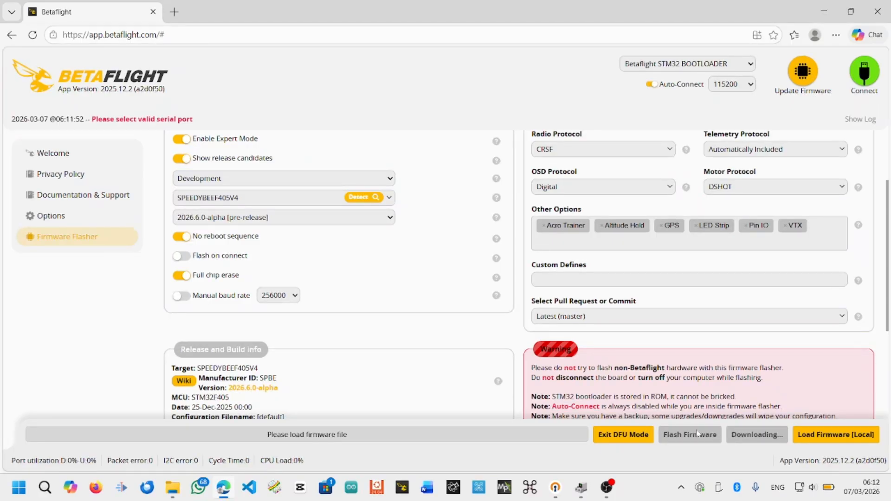
Flash the loaded 2026.6.0-alpha firmware onto the board and connect to it, dismissing the configuration warning.
scroll(505, 323, down, 2)
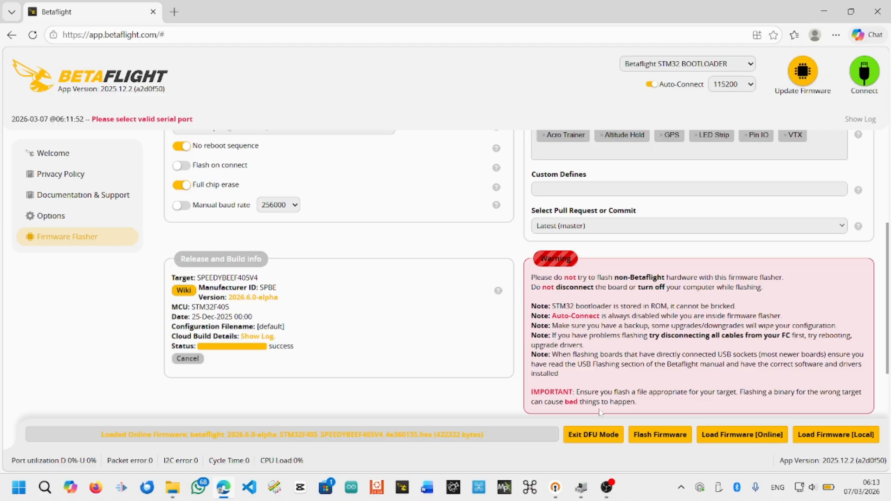
click(653, 433)
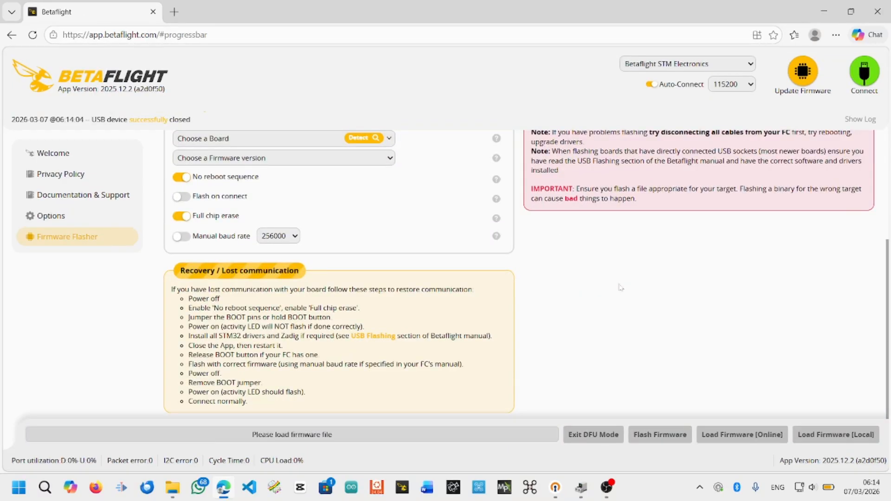
scroll(475, 215, up, 1)
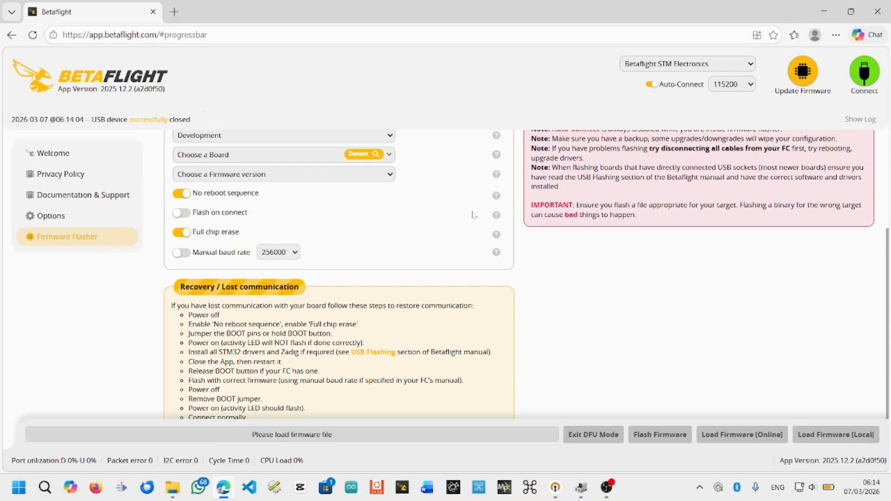
click(864, 78)
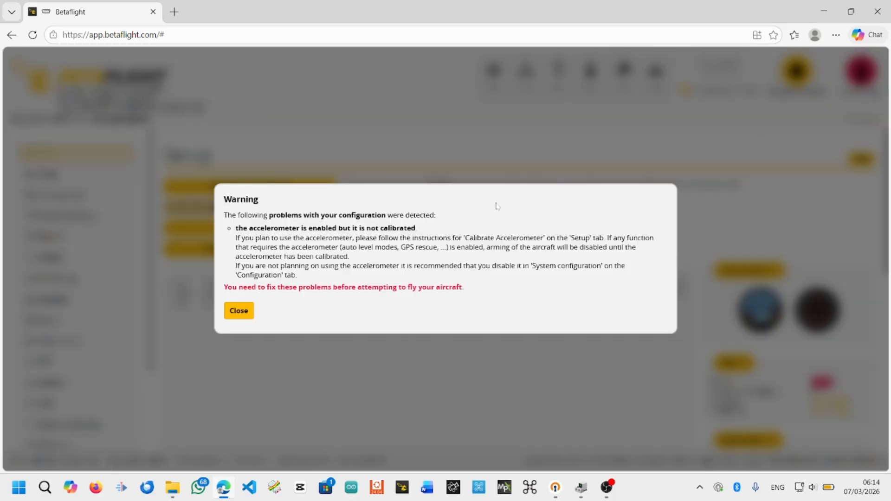
click(239, 311)
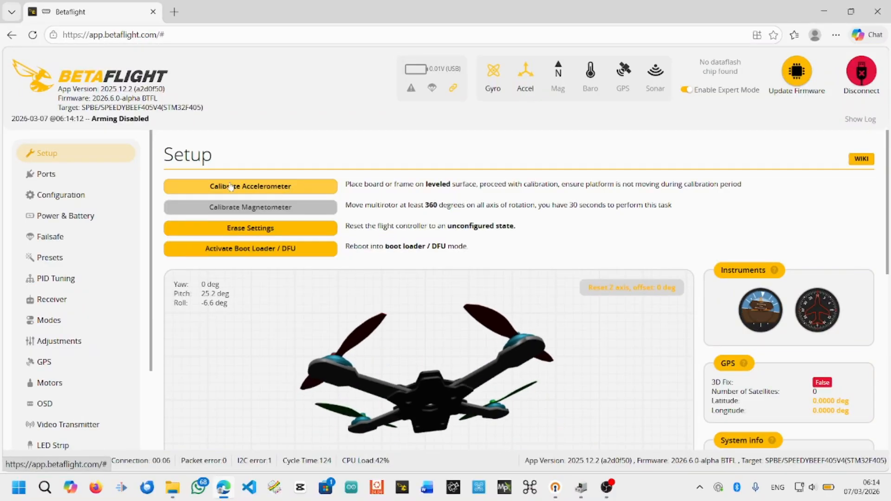
Set the PID loop frequency to 2.67 kHz, enable the magnetometer, and save the configuration with a reboot.
click(79, 201)
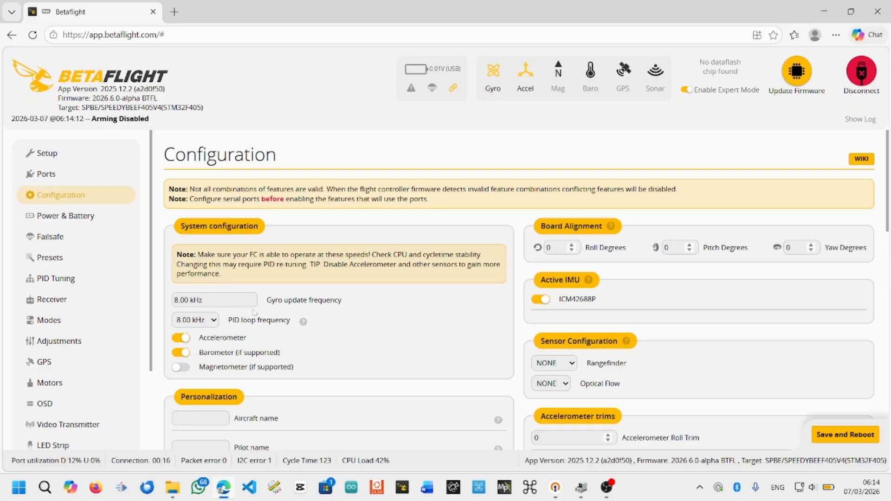
scroll(262, 321, down, 1)
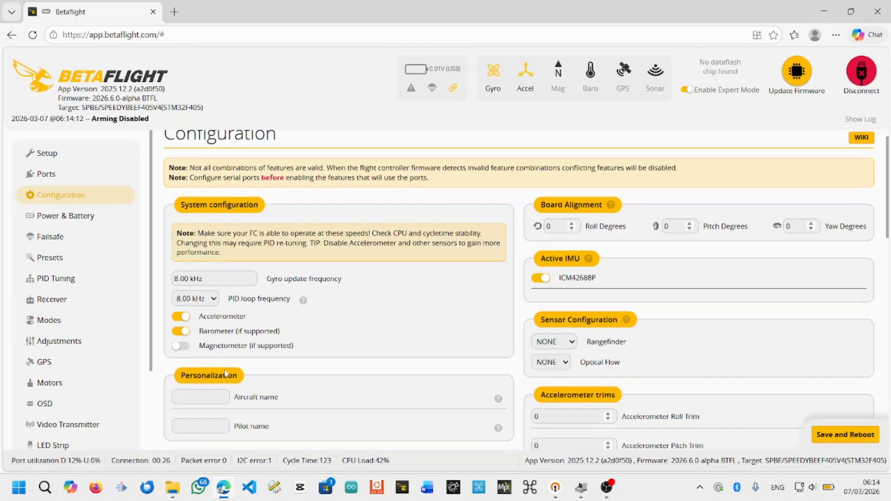
click(195, 301)
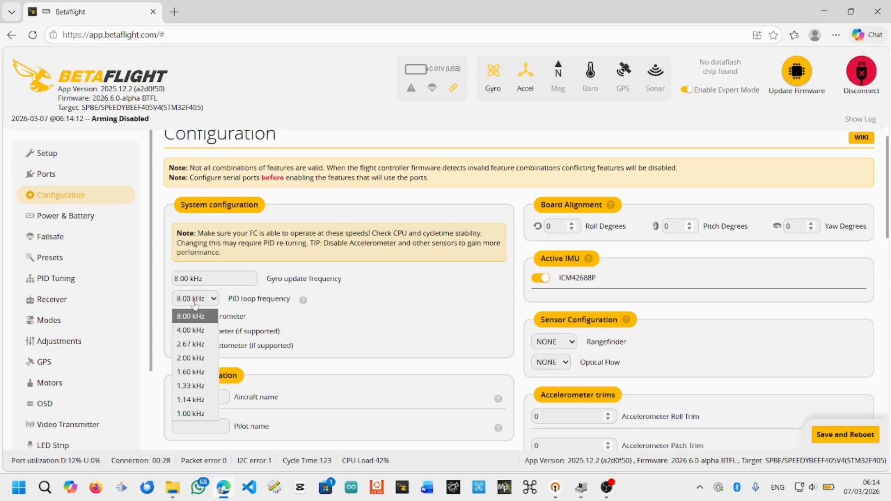
click(201, 345)
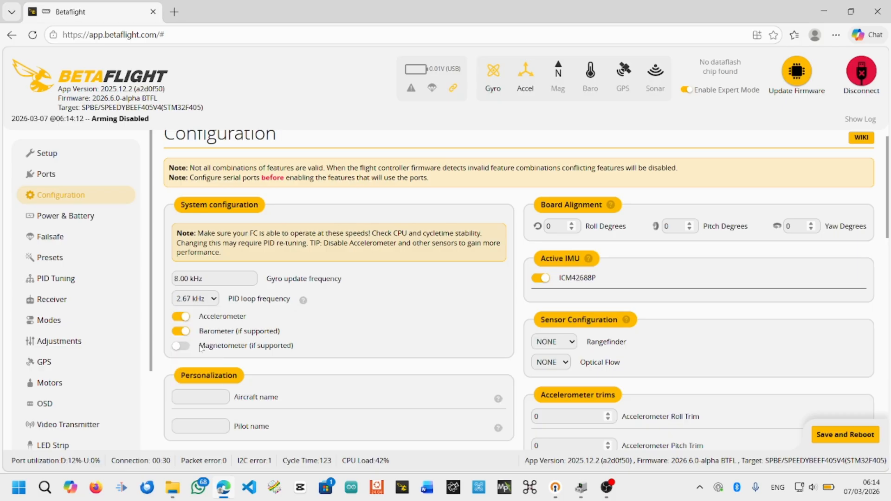
click(863, 435)
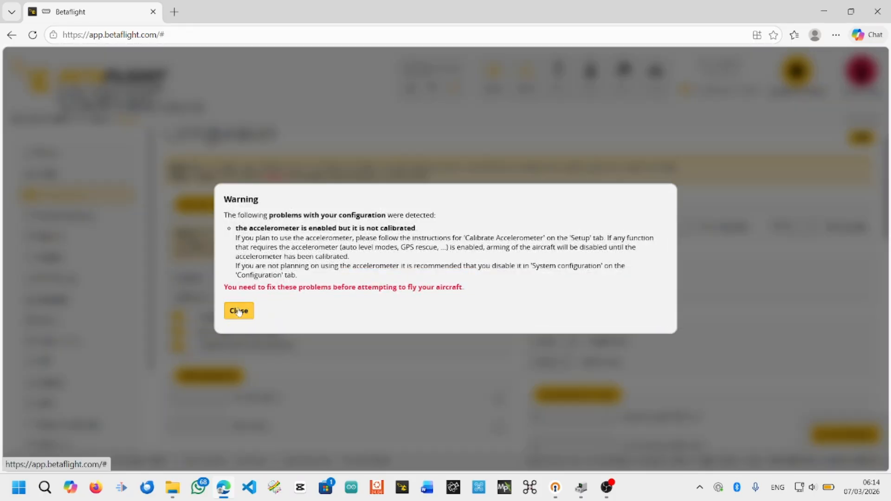
click(240, 311)
Name the aircraft "experimen", enter the channel name as the pilot name, and save with a reboot.
scroll(281, 291, down, 2)
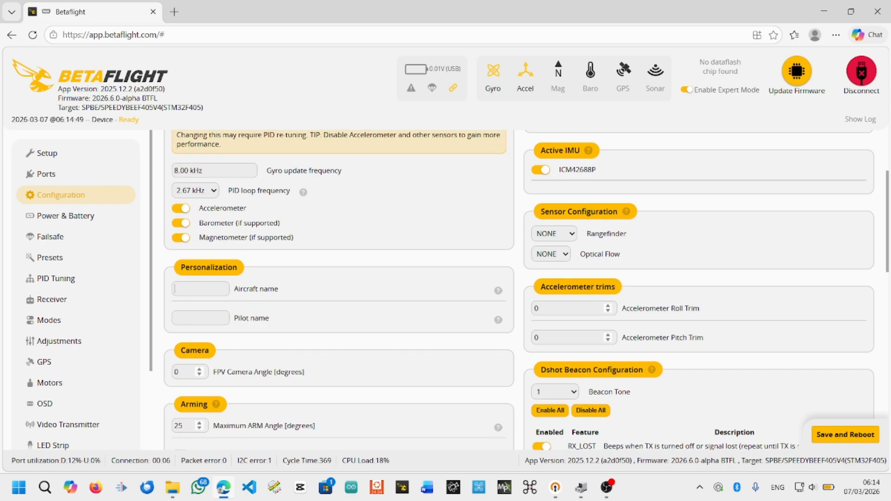
click(201, 289)
text(expe)
text(rim)
text(bestariw)
text(ebtv)
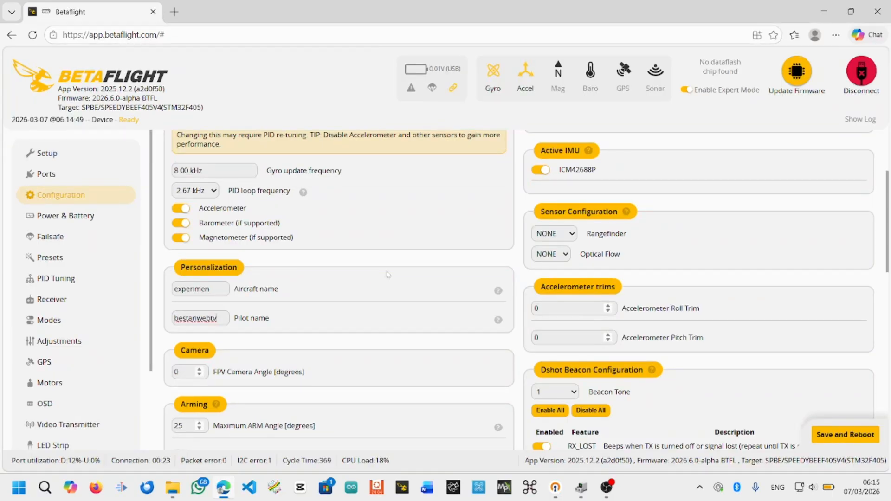
scroll(389, 274, up, 1)
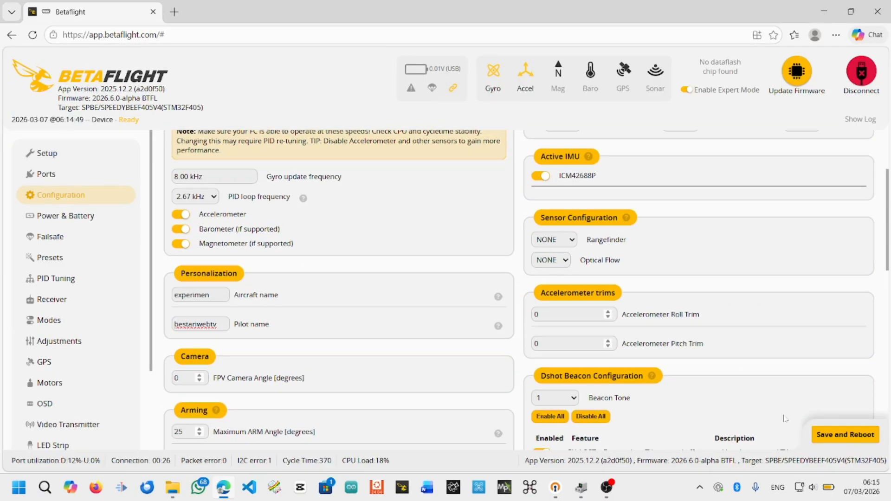
click(835, 433)
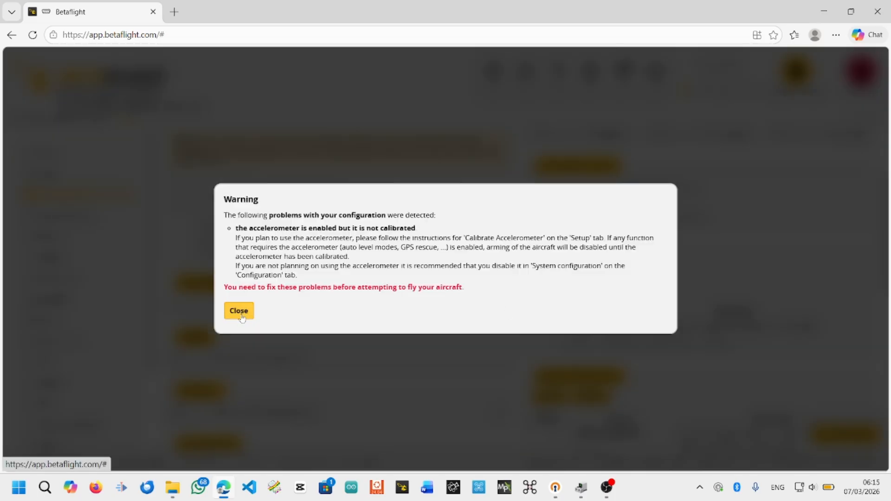
click(237, 311)
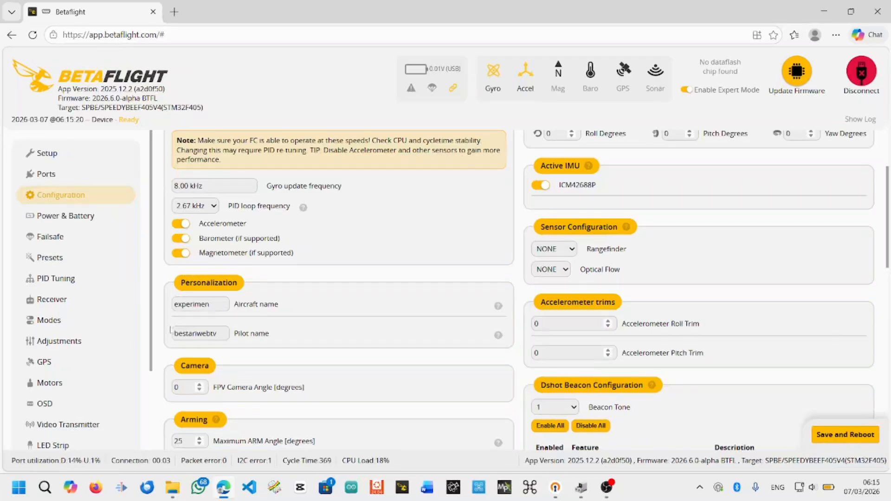
Calibrate the accelerometer from the Setup page with the board lying level.
scroll(254, 339, up, 3)
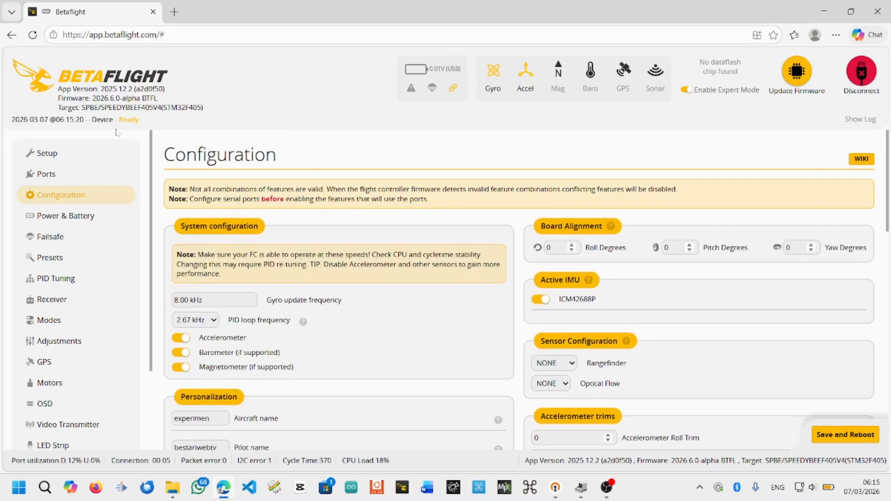
click(69, 174)
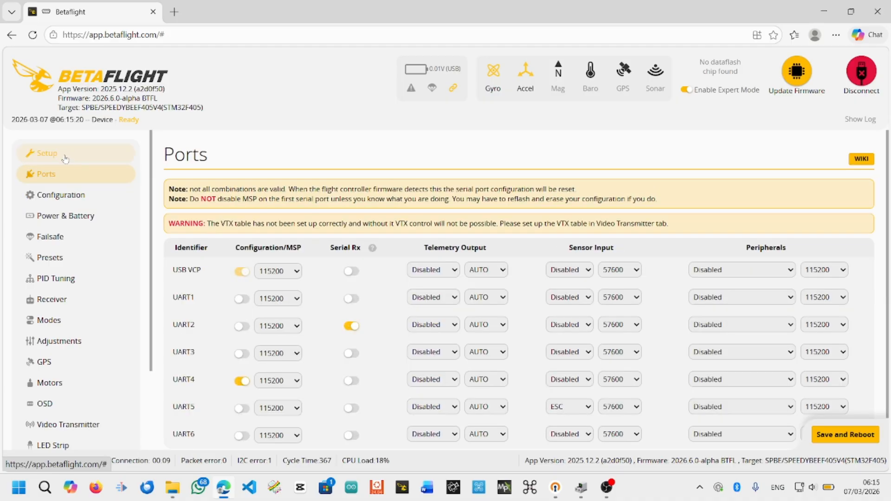
click(64, 155)
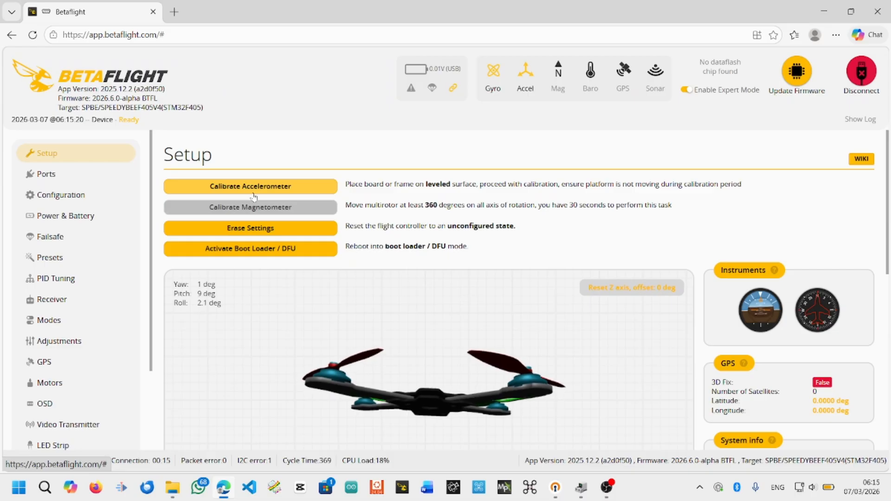
click(254, 194)
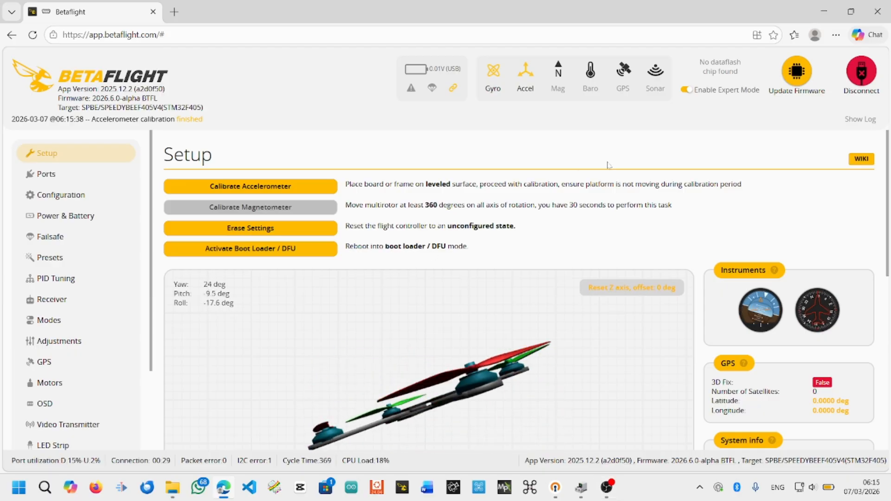
Disconnect the flight controller and close the browser and Device Manager.
click(860, 73)
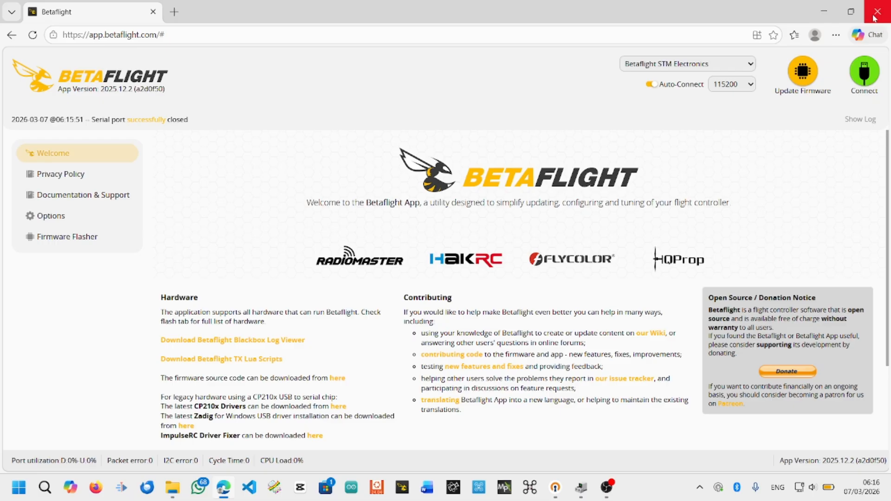
click(875, 18)
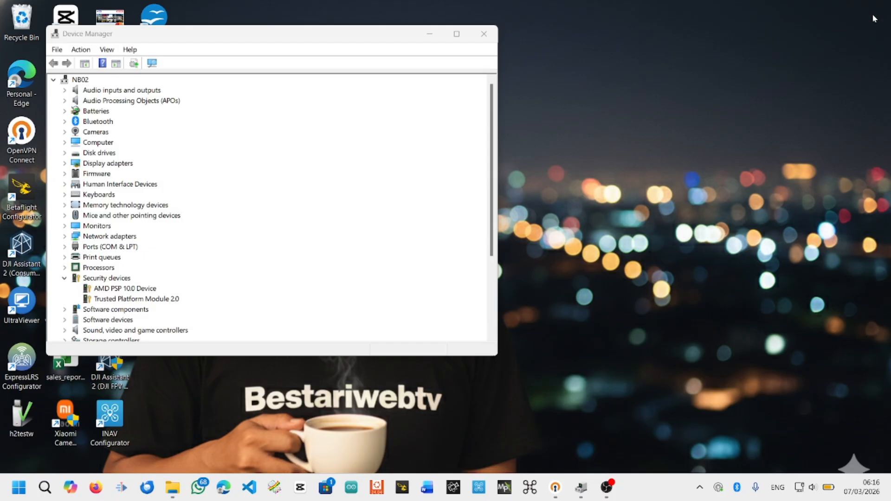
click(483, 35)
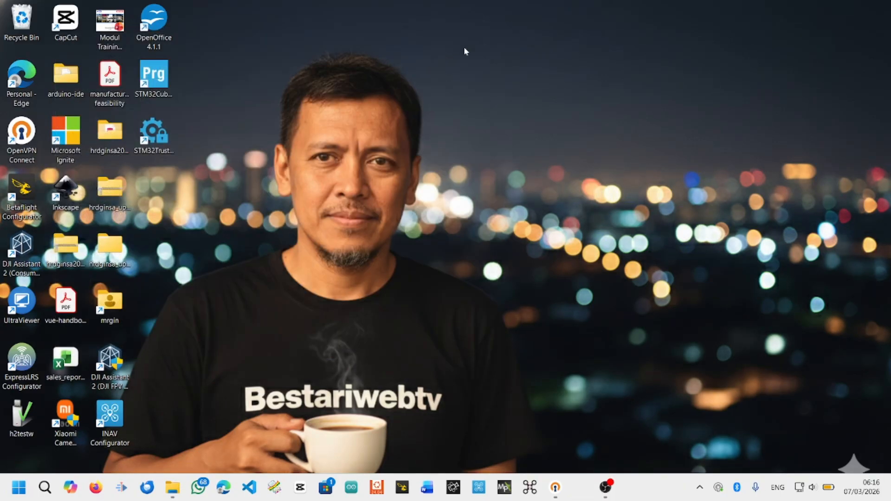
Launch STM32CubeProgrammer and connect to the flight controller in DFU mode over USB.
double_click(154, 79)
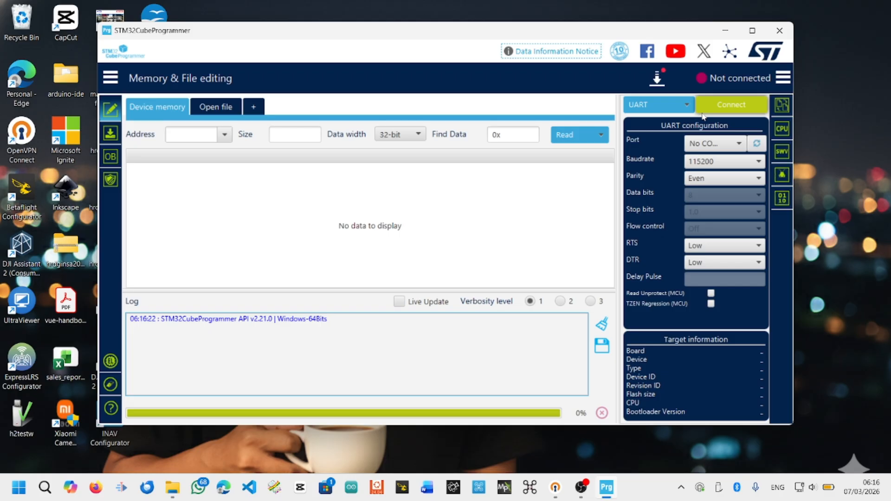
click(672, 105)
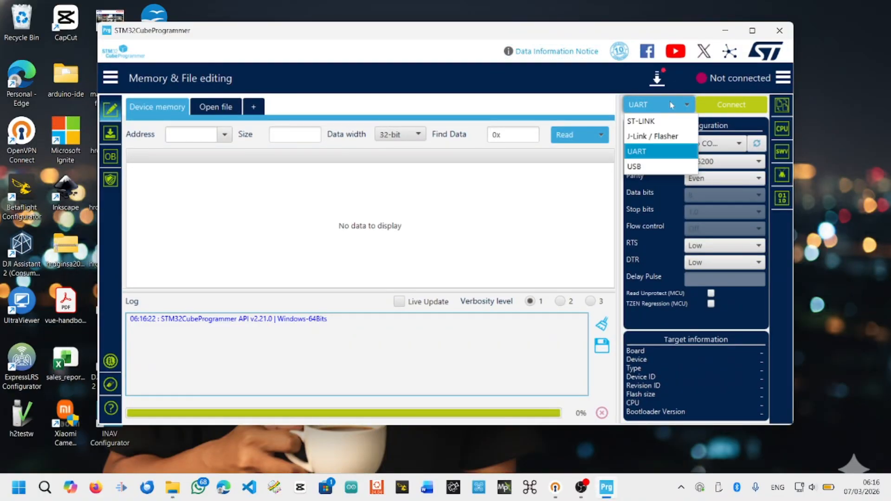
click(656, 168)
click(757, 146)
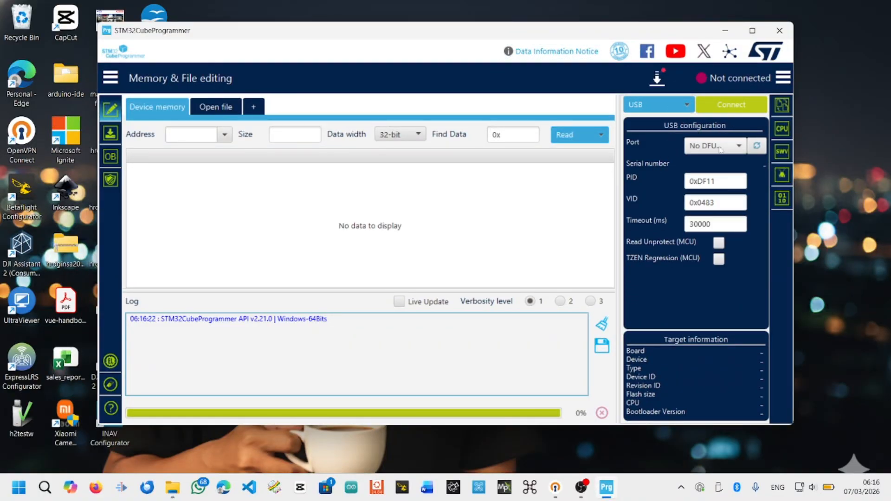
click(757, 146)
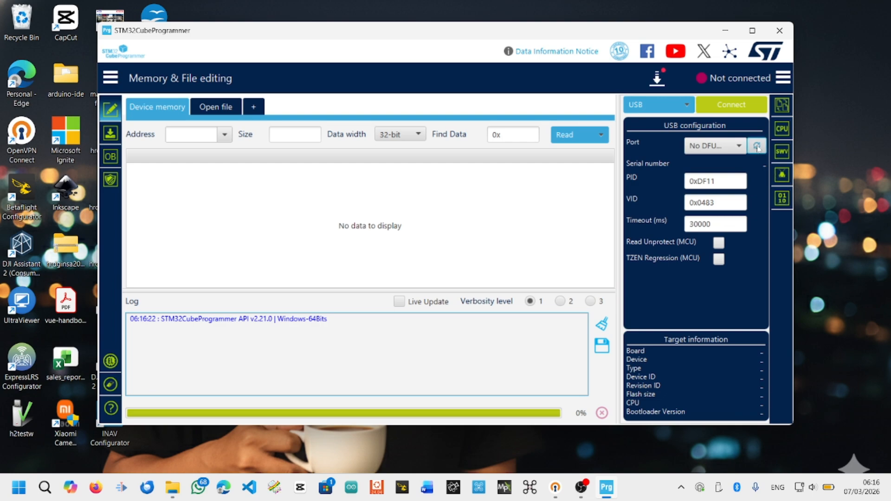
click(733, 109)
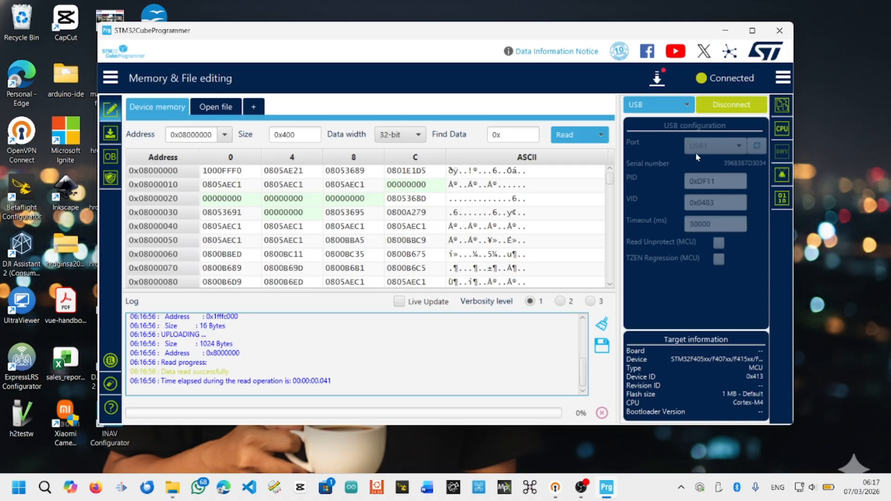
Read the entire device memory, covering size 0x100000 from address 0x8000000.
click(598, 140)
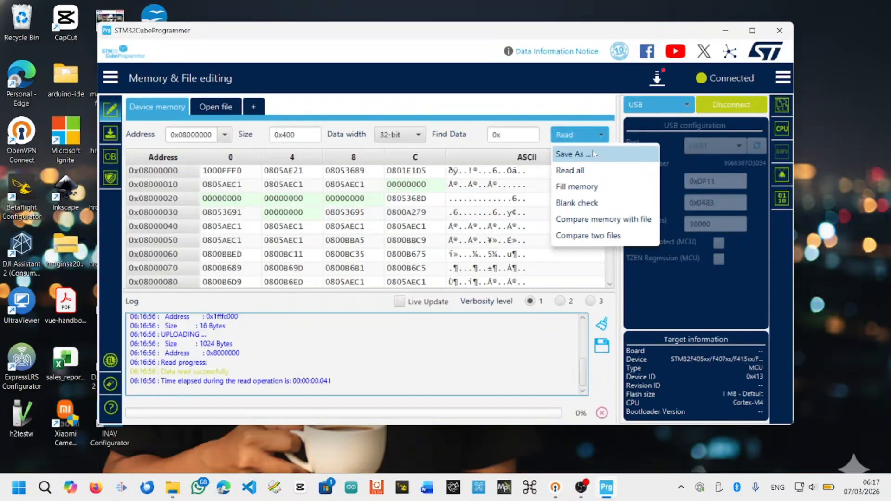
click(575, 102)
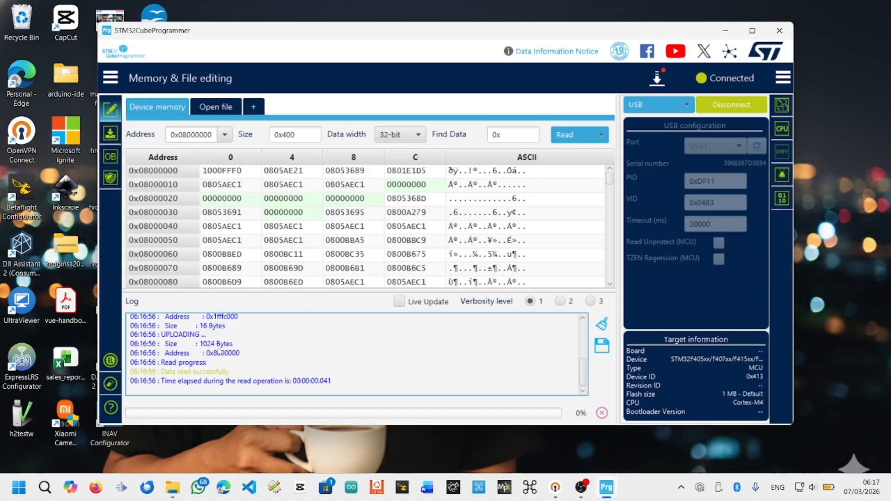
click(601, 135)
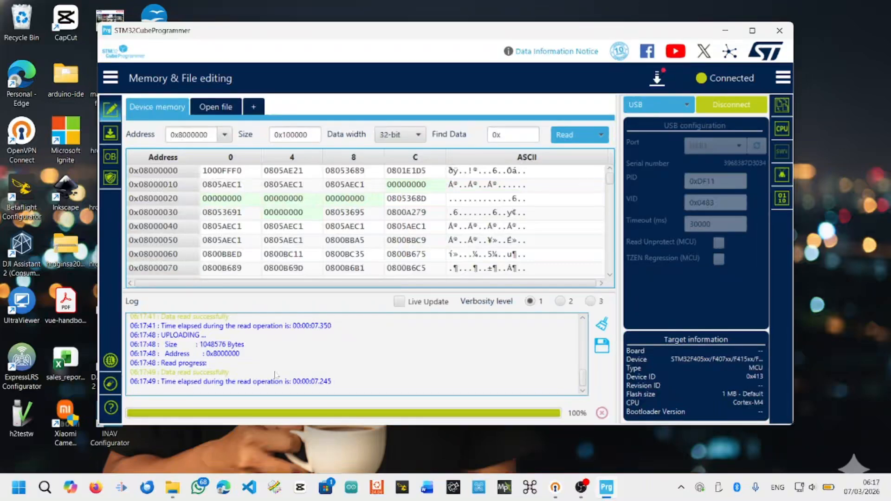
click(203, 349)
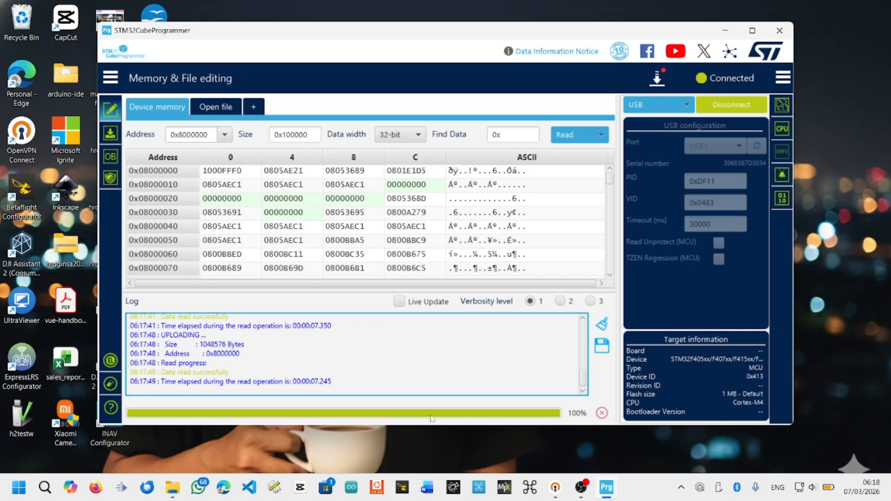
Save the device memory that was read as betaflight-experimen in the Downloads SpeedybeeF405V4 folder.
click(110, 77)
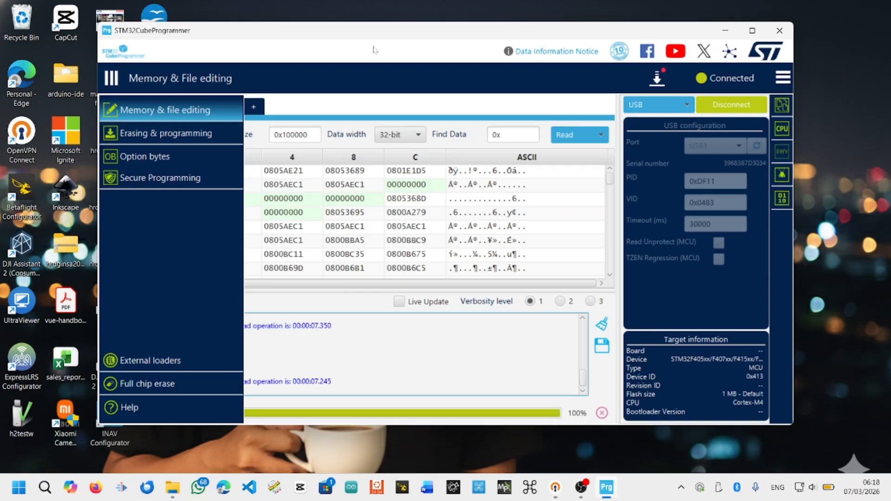
click(364, 70)
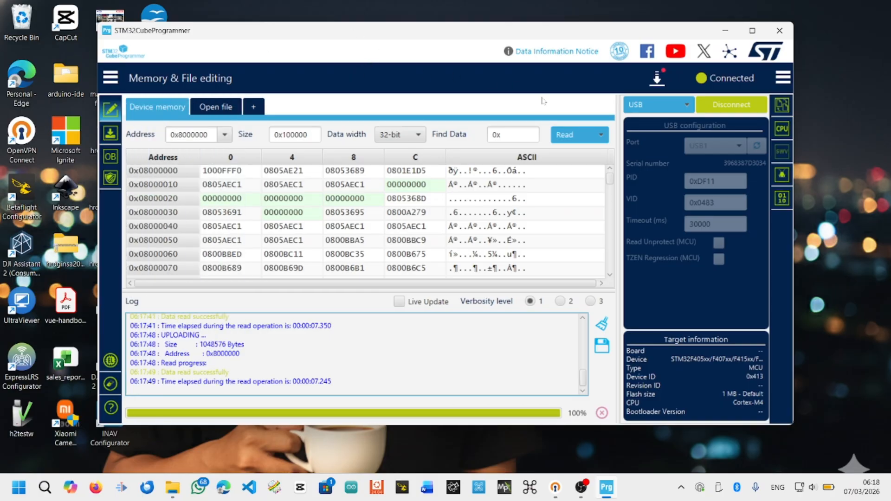
click(601, 136)
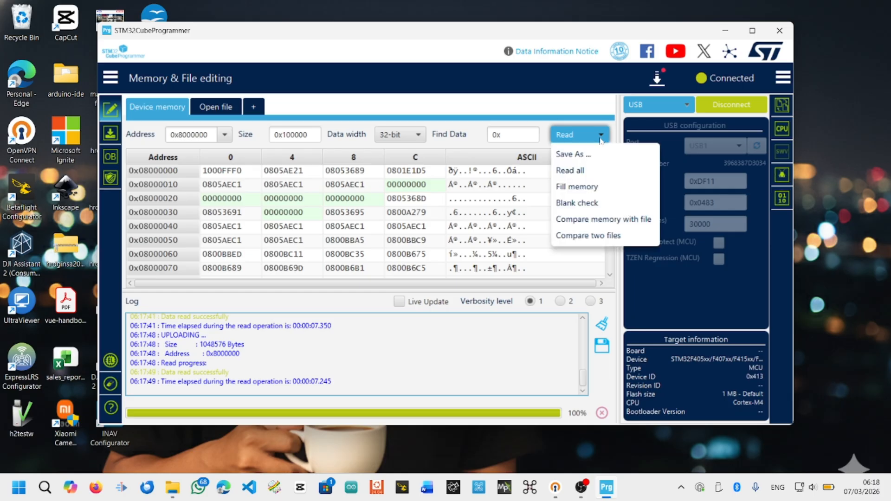
click(596, 157)
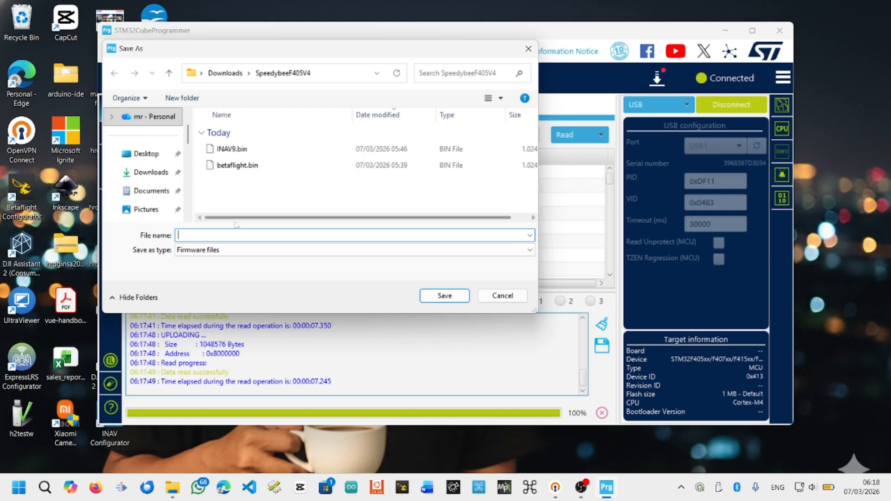
text(b)
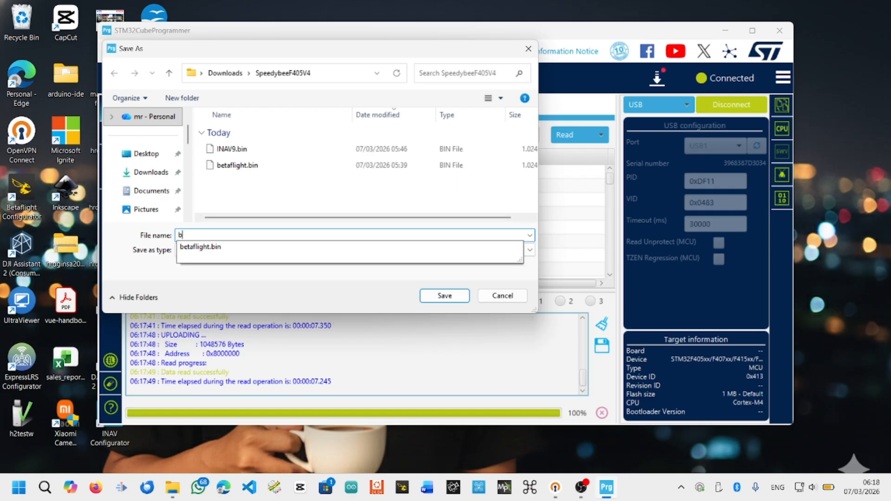
text(etaflight-)
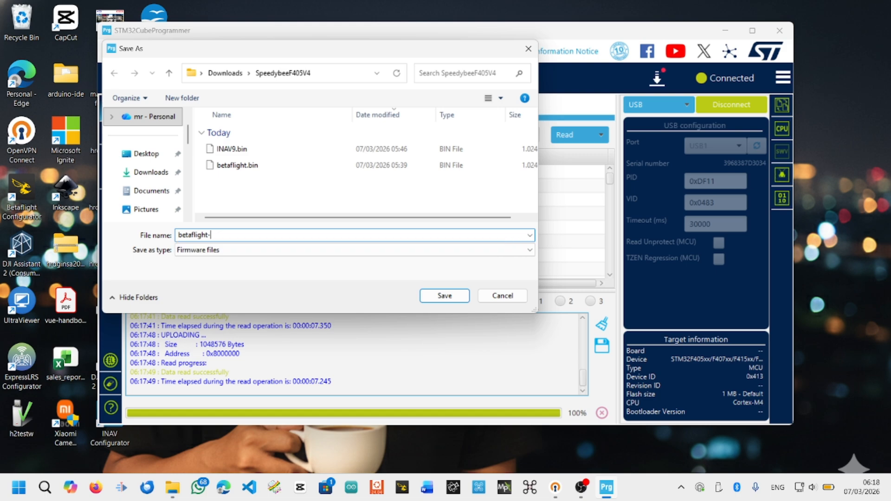
text(experimen)
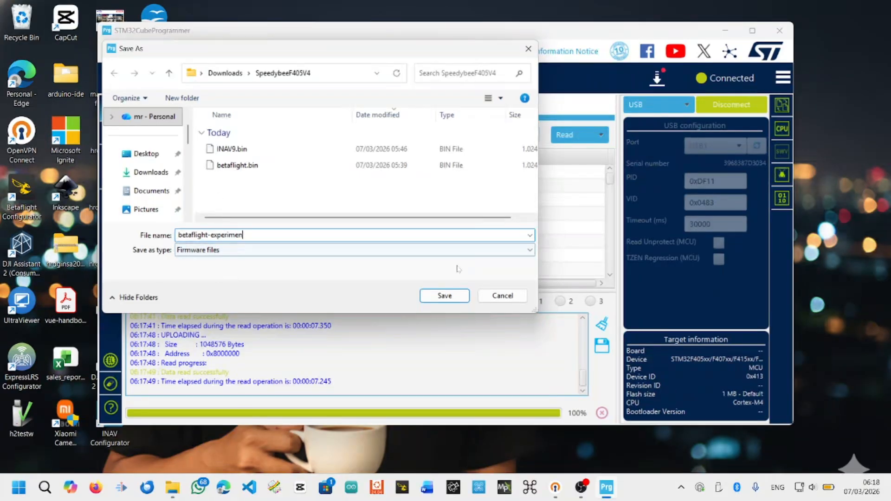
click(444, 296)
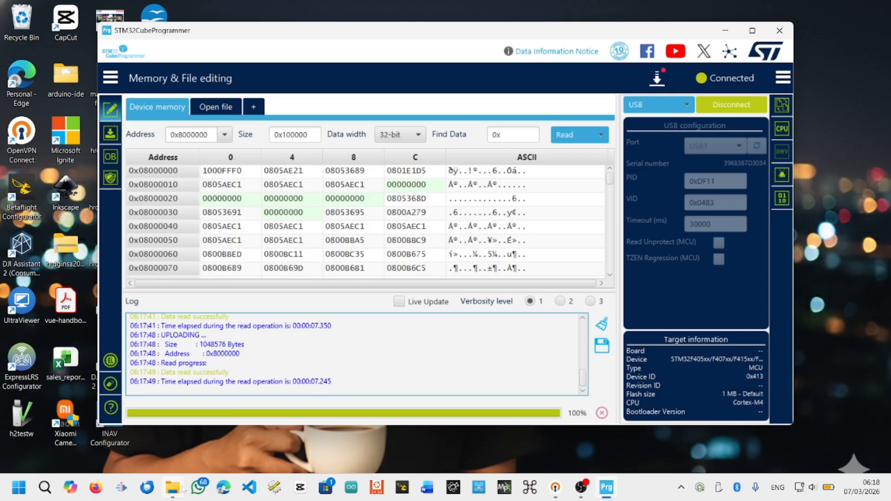
Switch to File Explorer and check the refreshed SpeedybeeF405V4 folder for the saved Betaflight image.
click(182, 434)
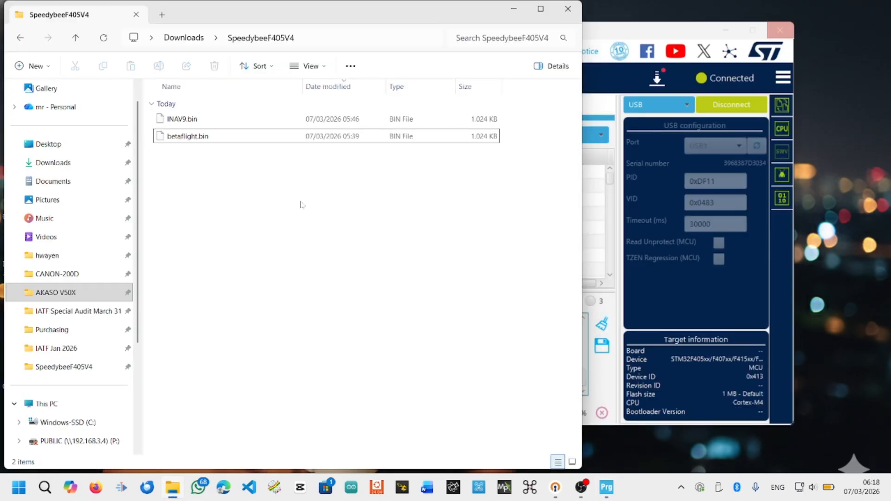
click(104, 39)
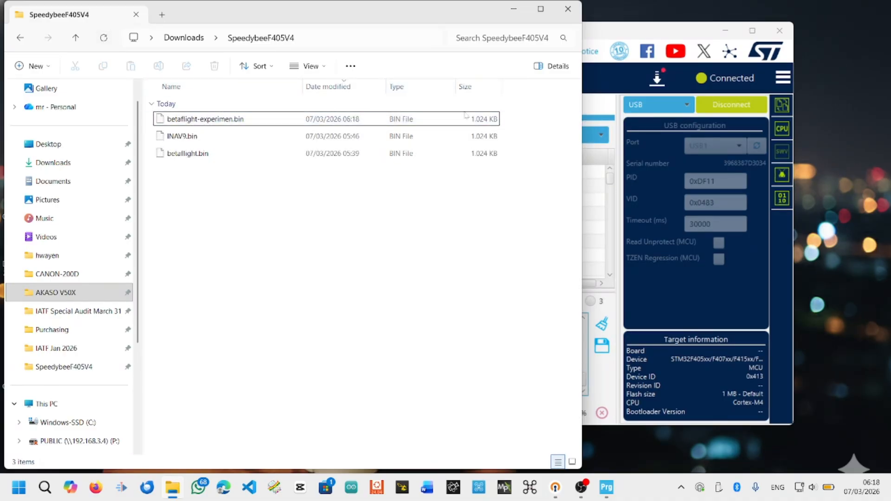
click(514, 11)
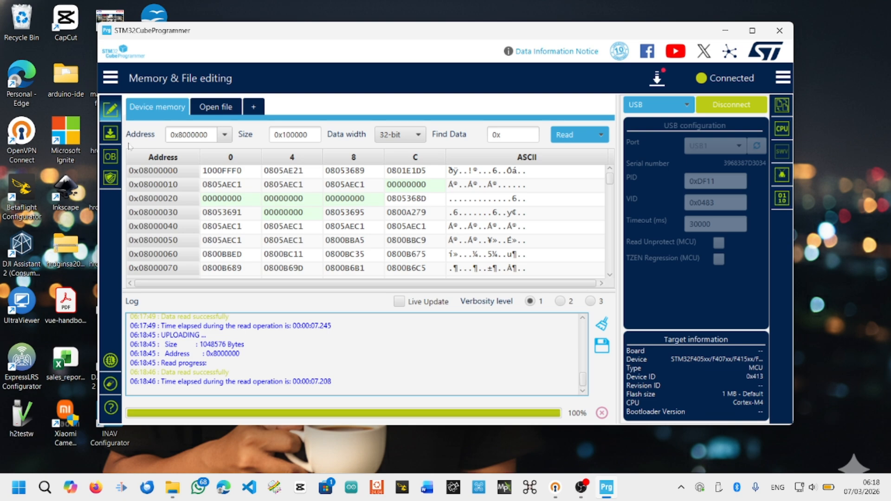
Choose INAV9.bin from the SpeedybeeF405V4 folder as the file for Erasing & Programming.
click(110, 135)
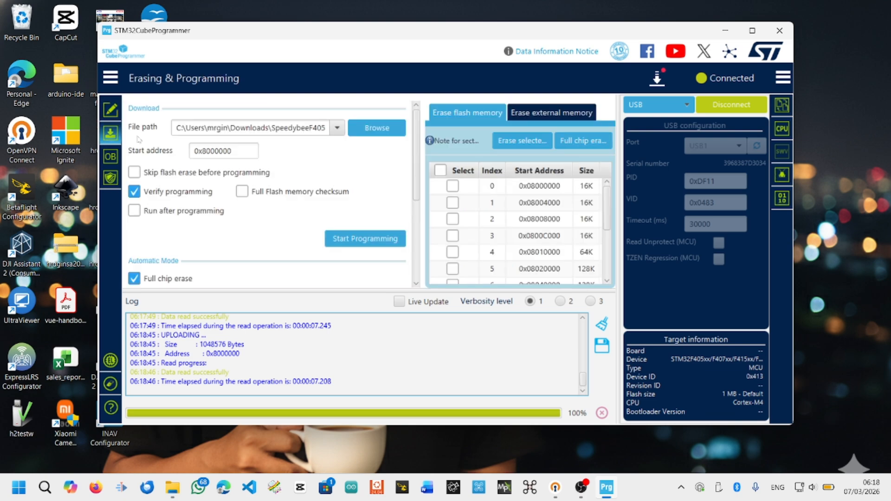
click(377, 130)
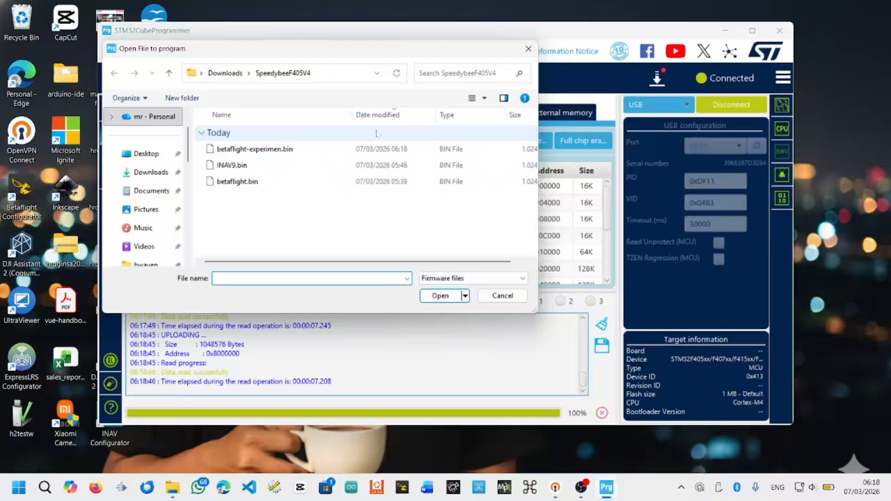
click(241, 166)
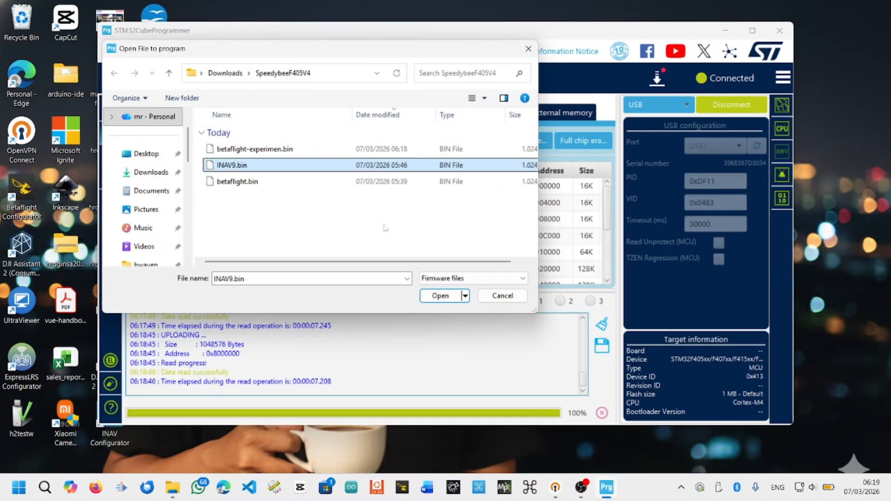
click(437, 298)
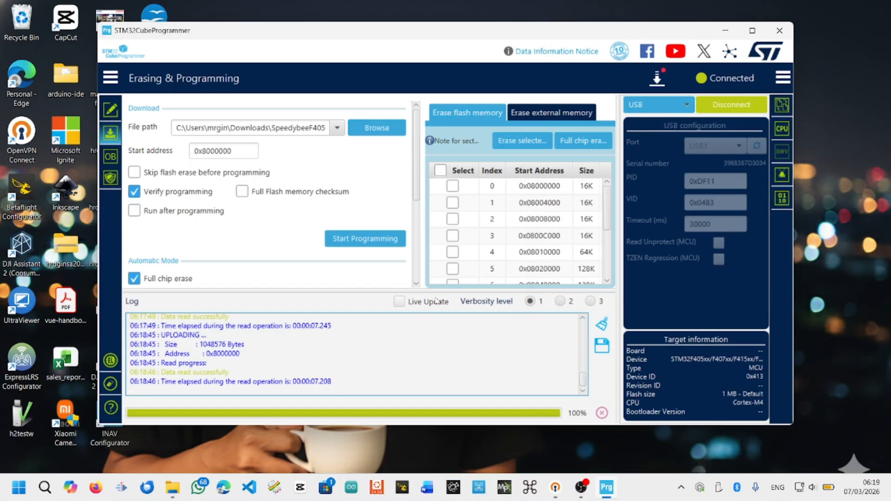
Compare the device memory address with the start address set for programming.
click(111, 109)
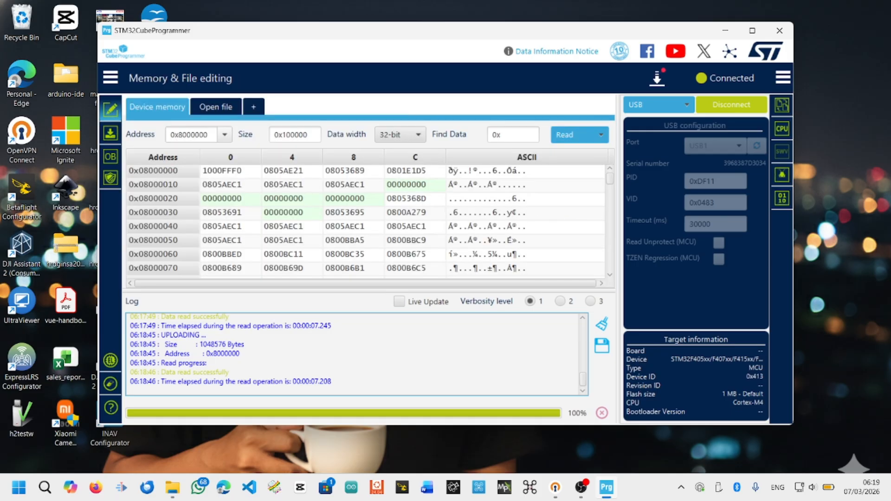
double_click(191, 135)
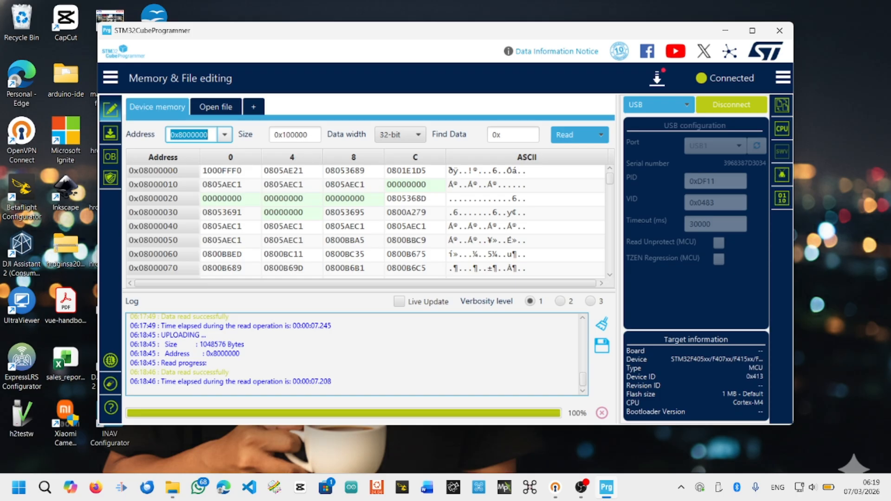
click(111, 142)
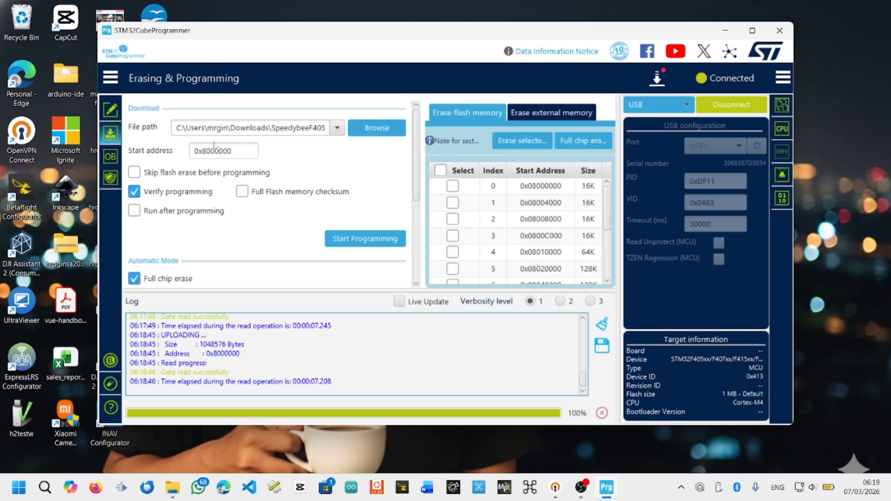
click(222, 151)
drag(233, 151, 194, 151)
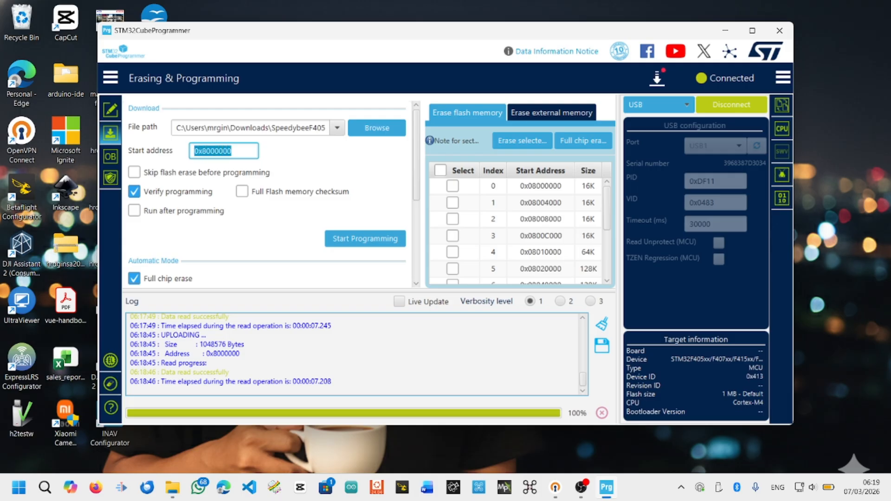
click(239, 151)
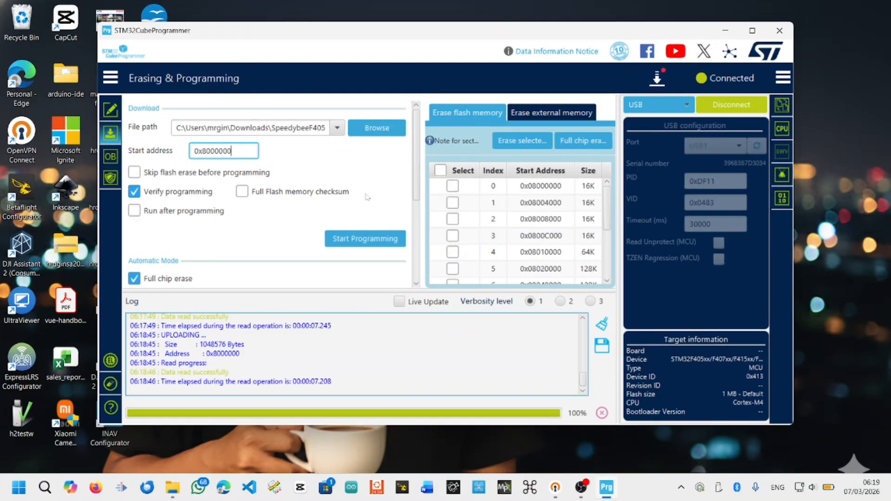
Reselect INAV9.bin and program it to the flight controller at start address 0x8000000 with verification.
click(385, 126)
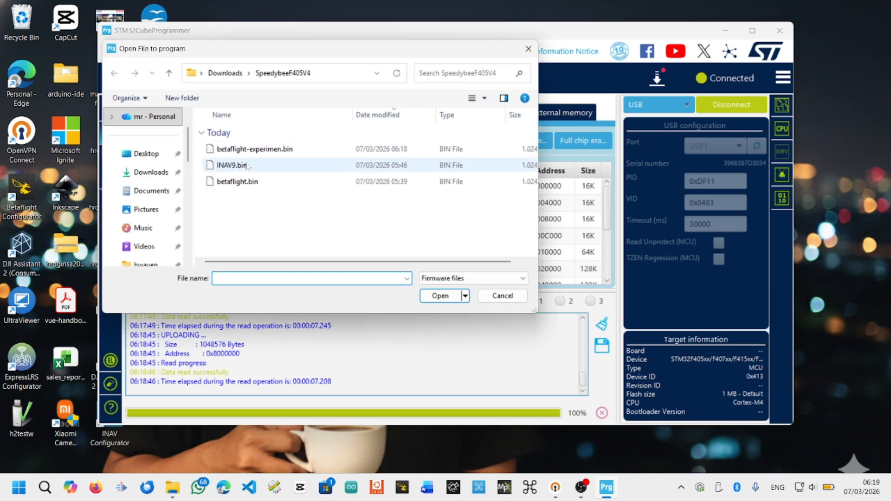
click(243, 167)
double_click(245, 166)
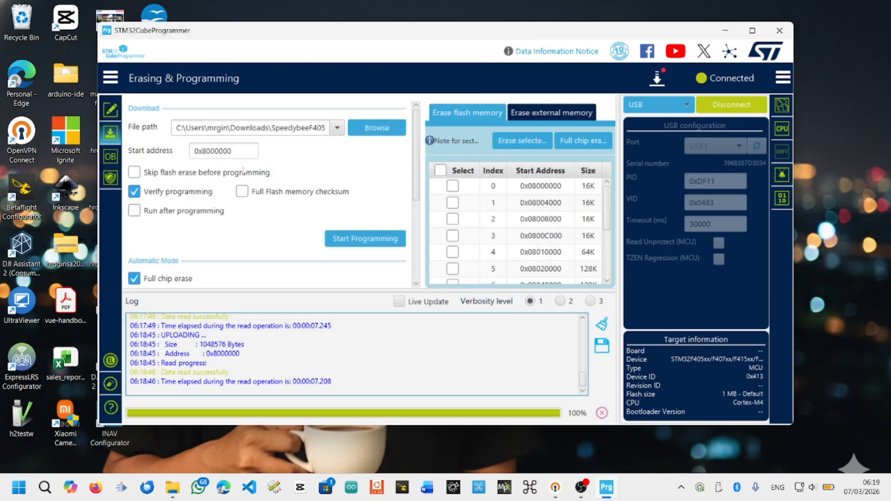
click(370, 240)
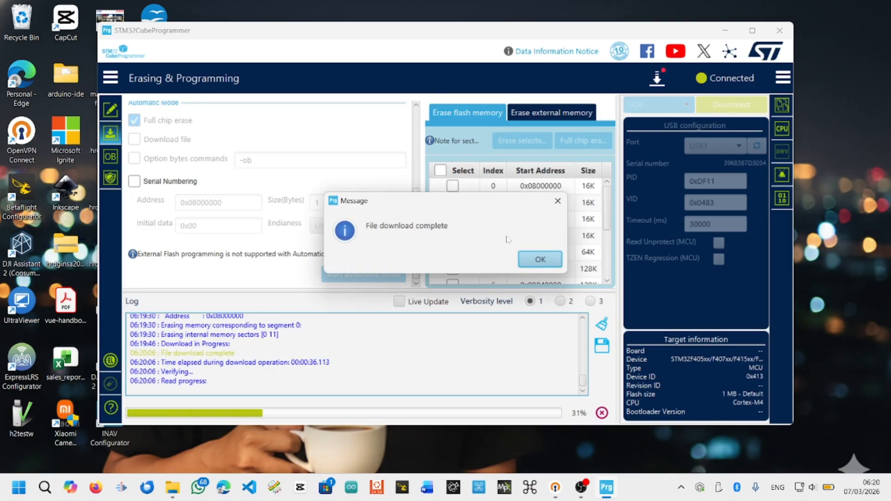
click(541, 259)
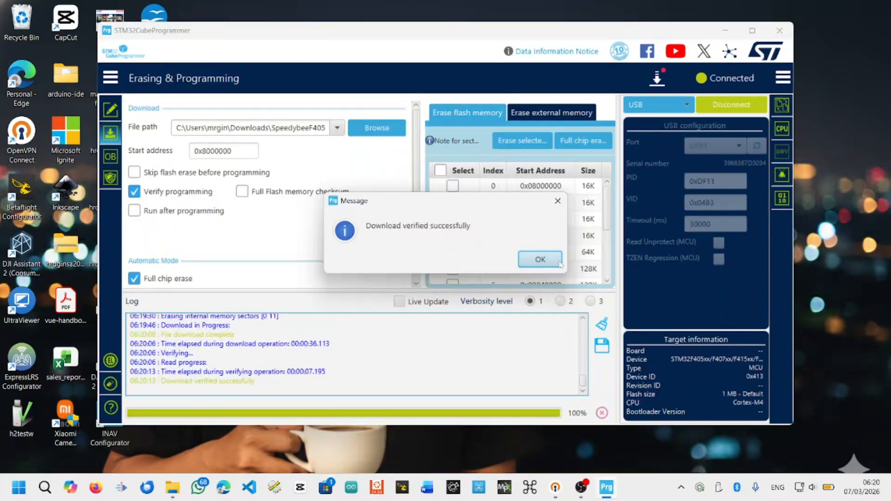
click(540, 260)
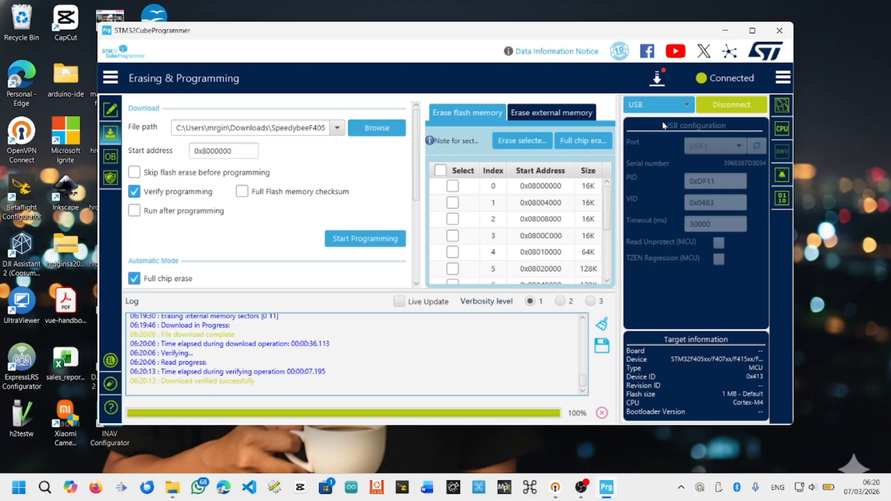
Disconnect the flight controller and close STM32CubeProgrammer.
click(720, 104)
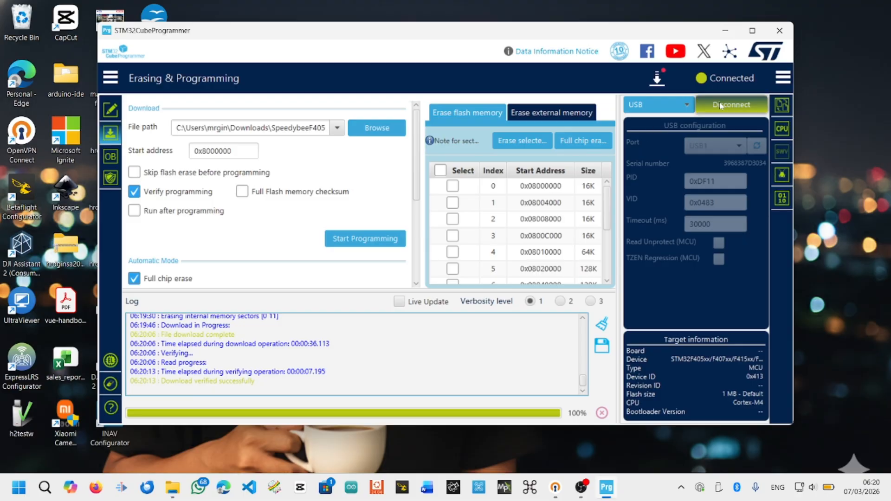
click(779, 31)
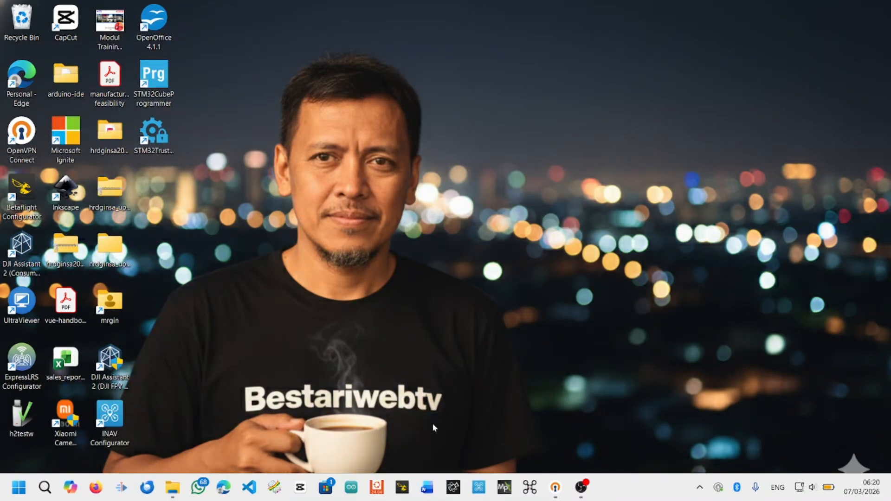
Connect to the board in INAV Configurator, check its status and accelerometer calibration, and close the connection and program.
click(478, 488)
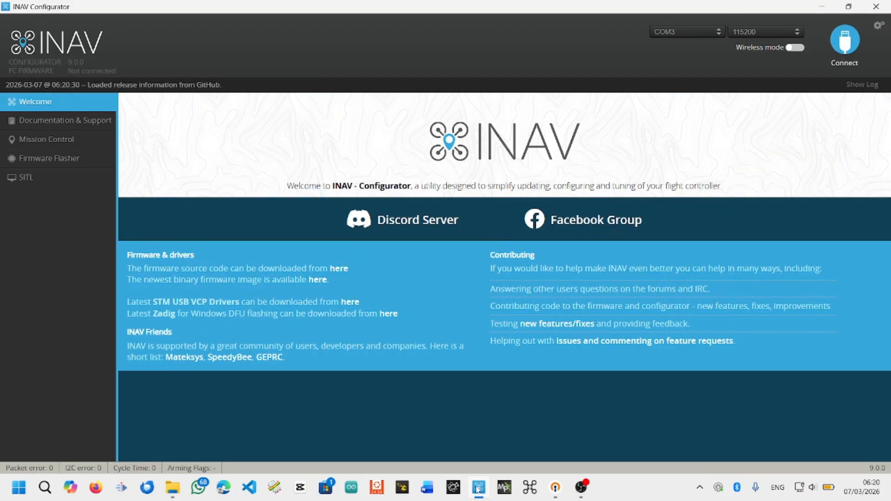
click(845, 51)
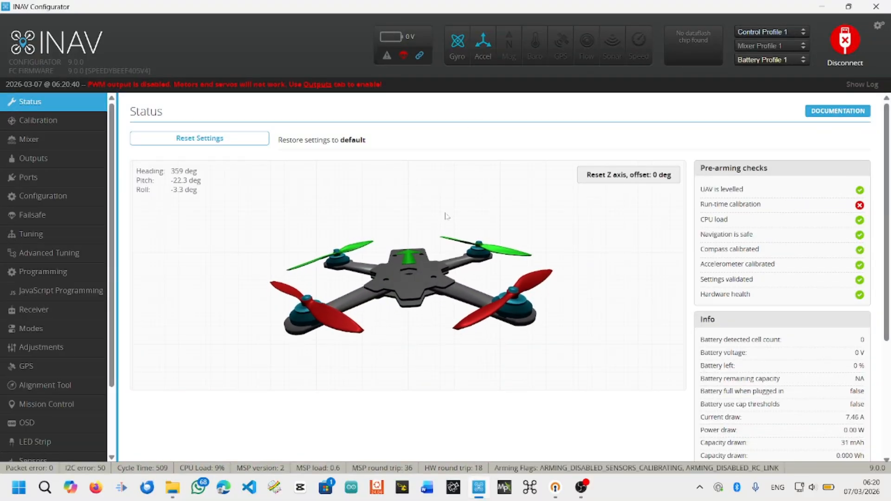
click(68, 128)
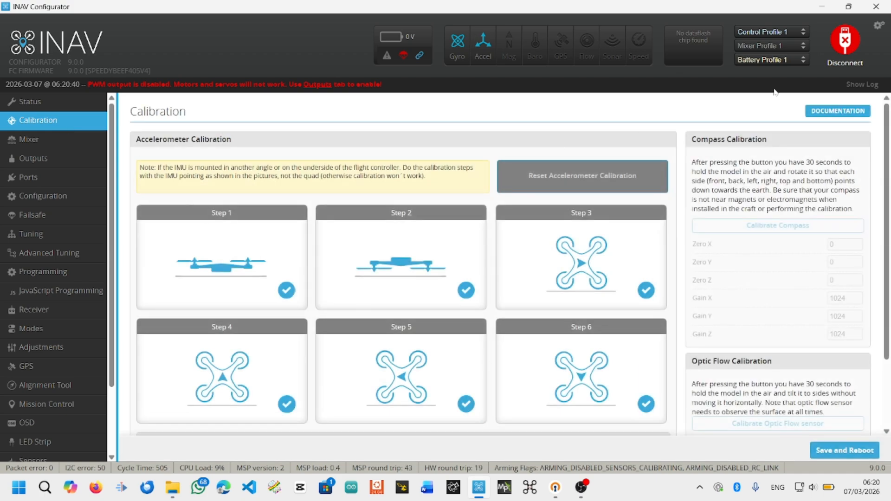
click(846, 41)
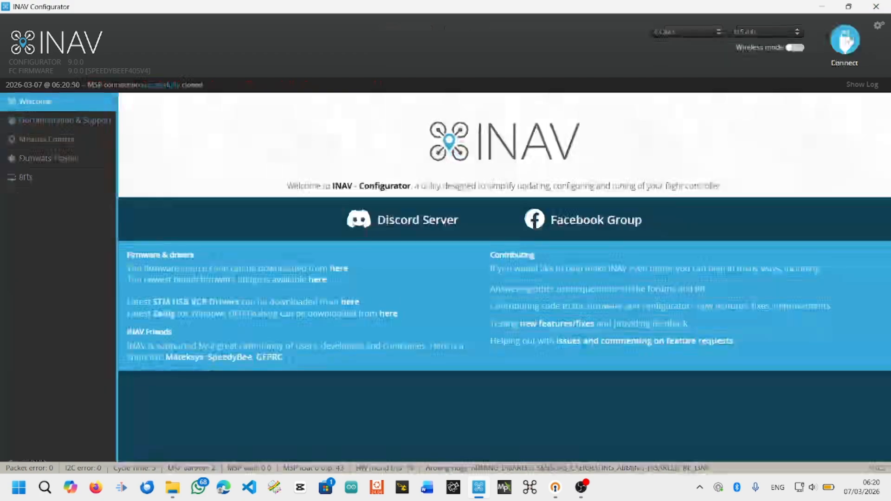
click(877, 7)
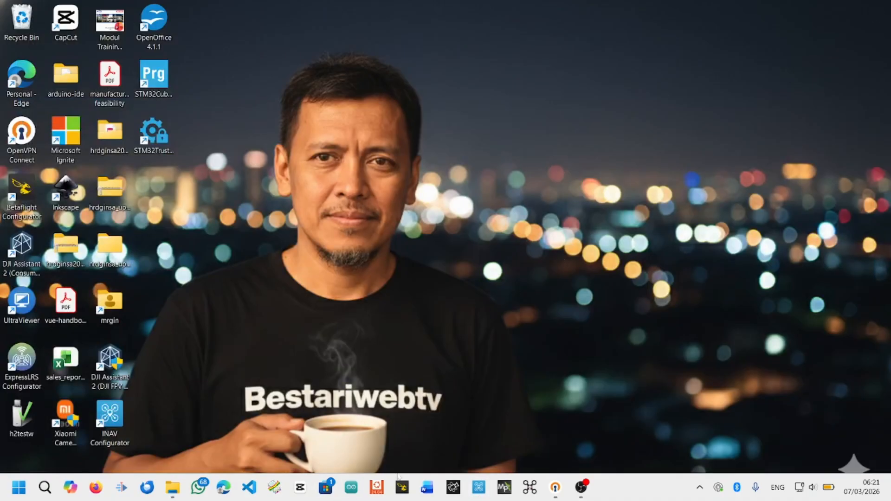
Open STM32CubeProgrammer, set the interface to USB, refresh the port to USB1 and connect to the flight controller.
double_click(154, 83)
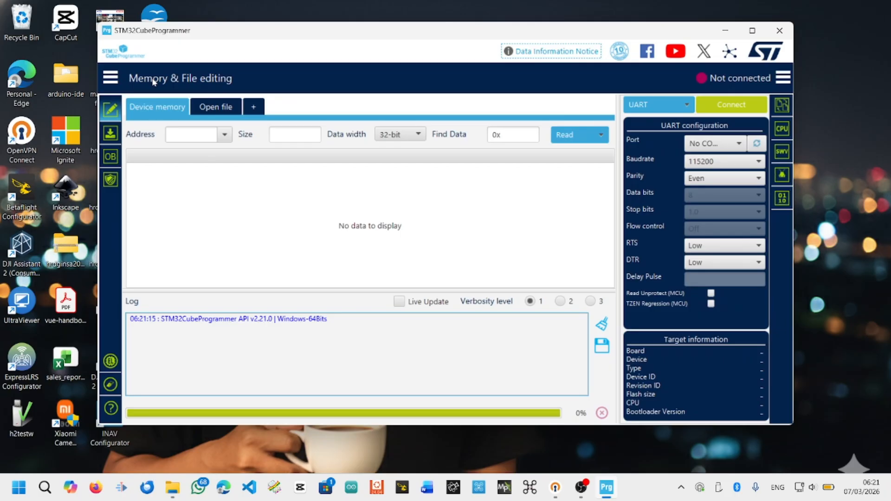
click(657, 104)
click(659, 166)
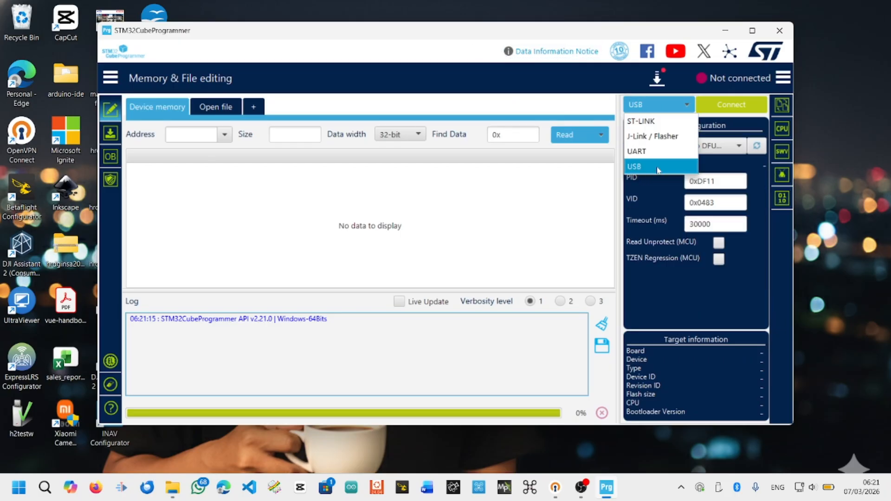
click(755, 147)
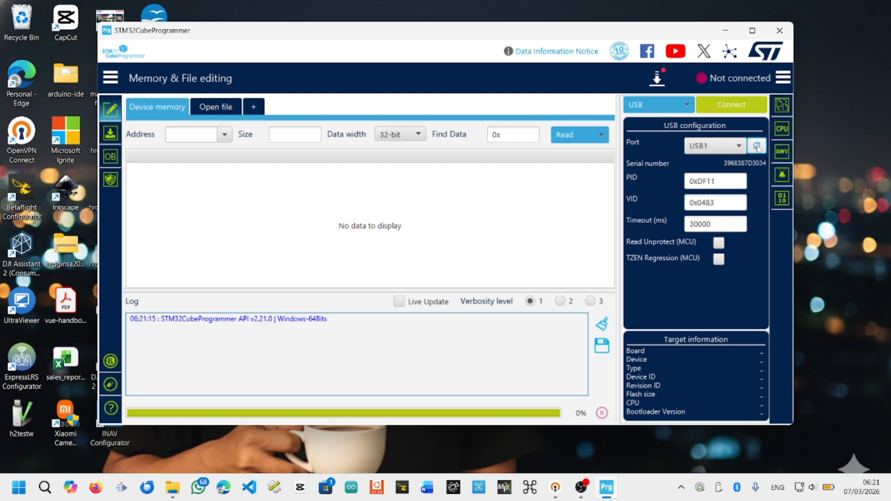
click(733, 109)
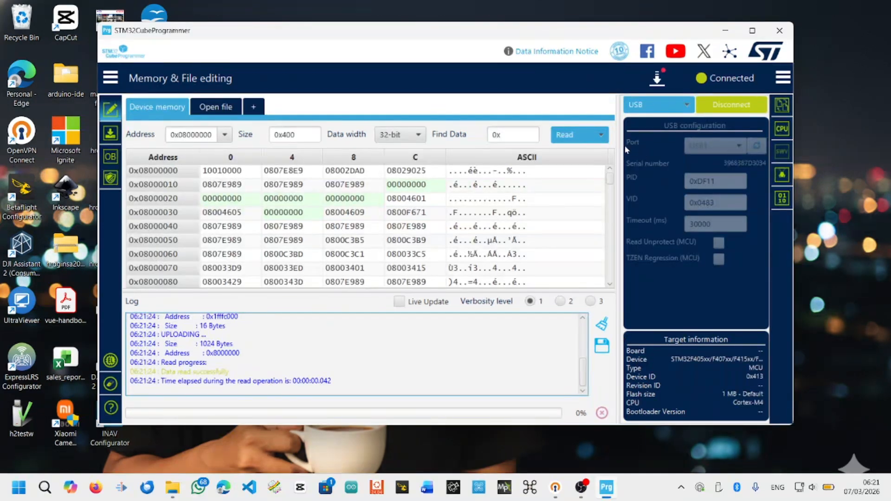
Read the entire device memory and compare its address with the start address set for programming.
click(602, 135)
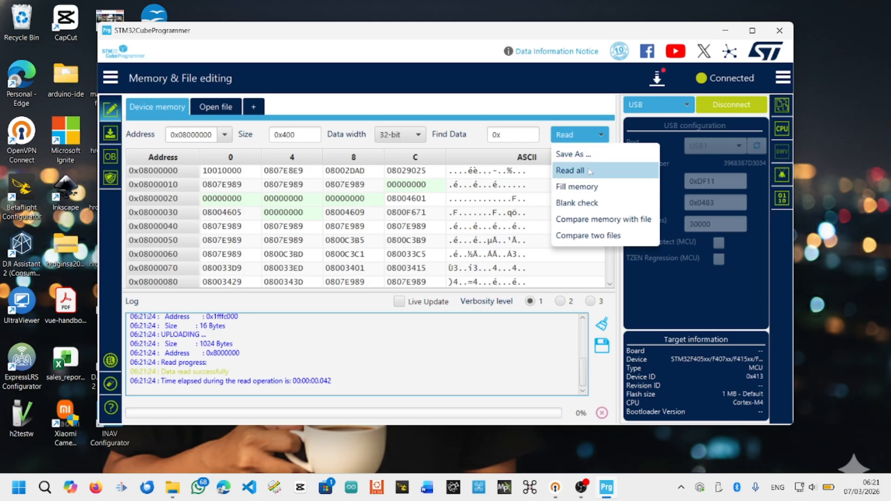
click(570, 171)
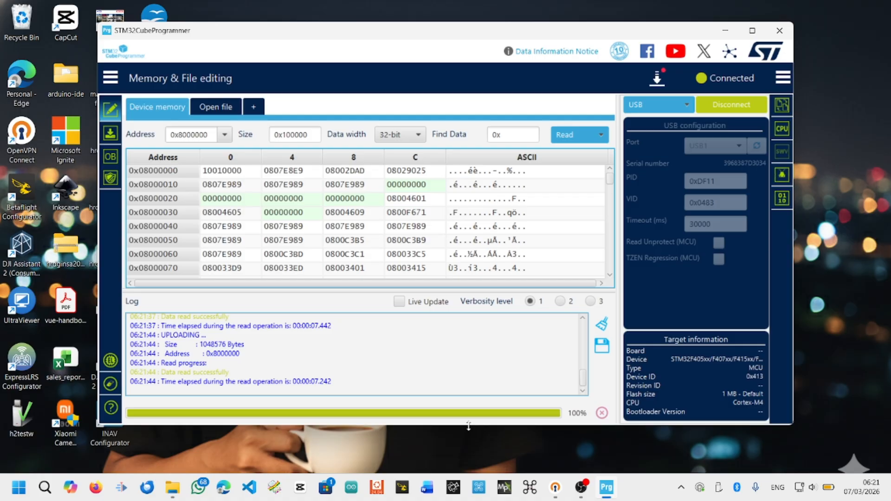
click(111, 134)
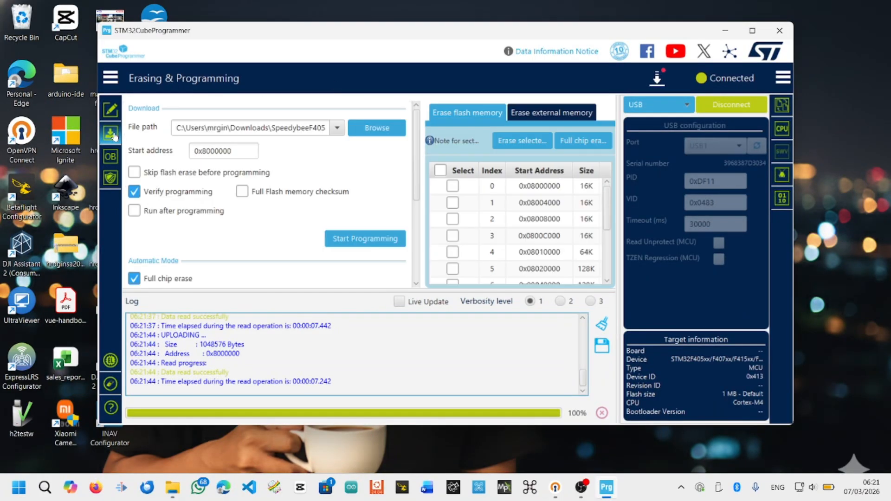
click(111, 110)
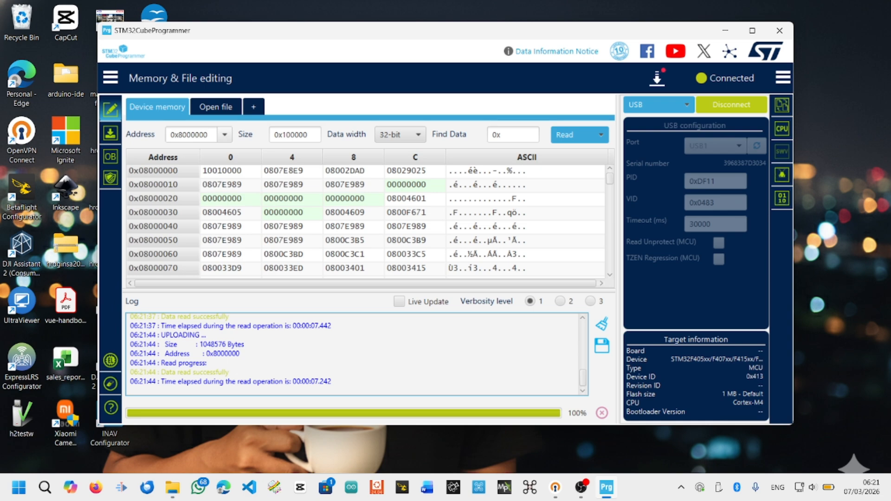
double_click(189, 135)
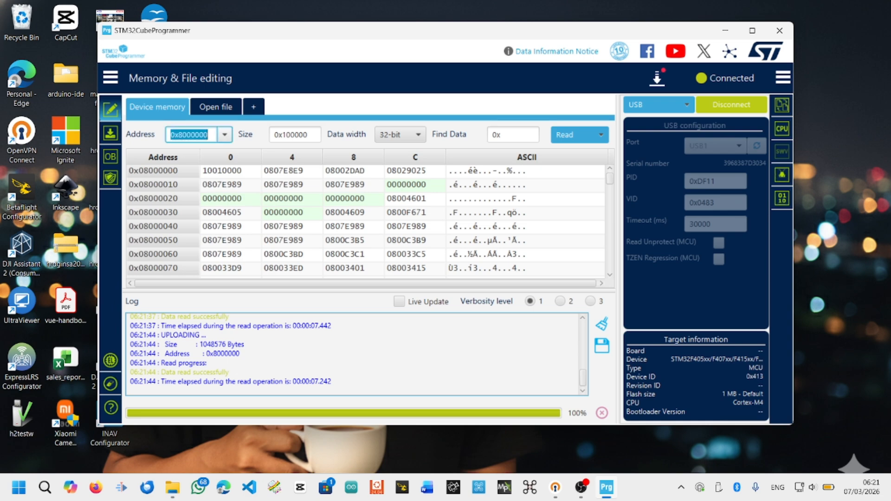
click(118, 131)
click(110, 133)
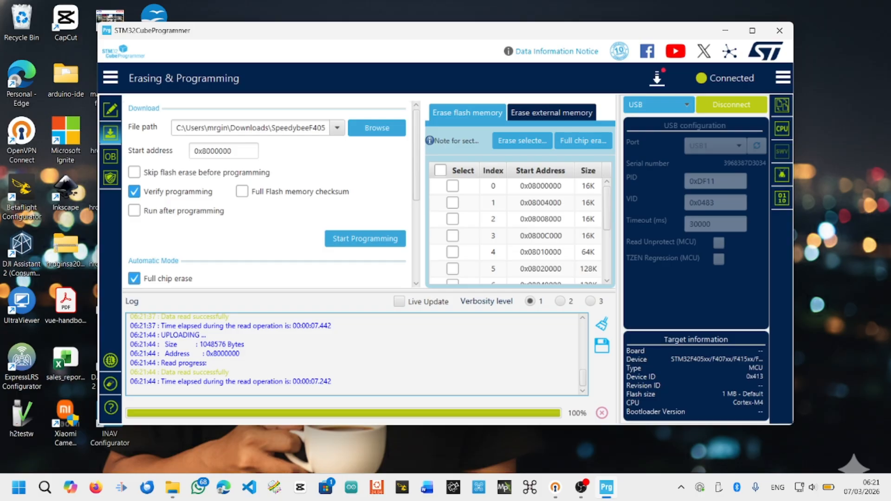
Program betaflight-experimen.bin to the flight controller at start address 0x8000000 with verification, and close STM32CubeProgrammer.
click(370, 133)
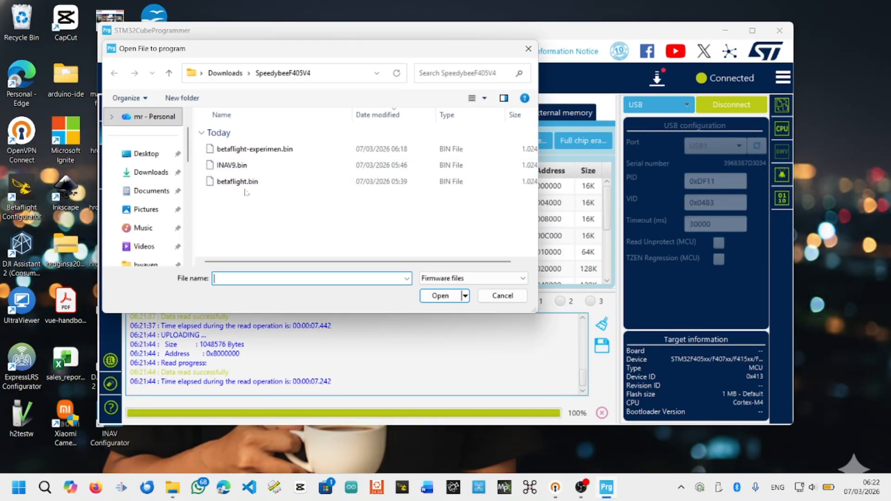
double_click(262, 152)
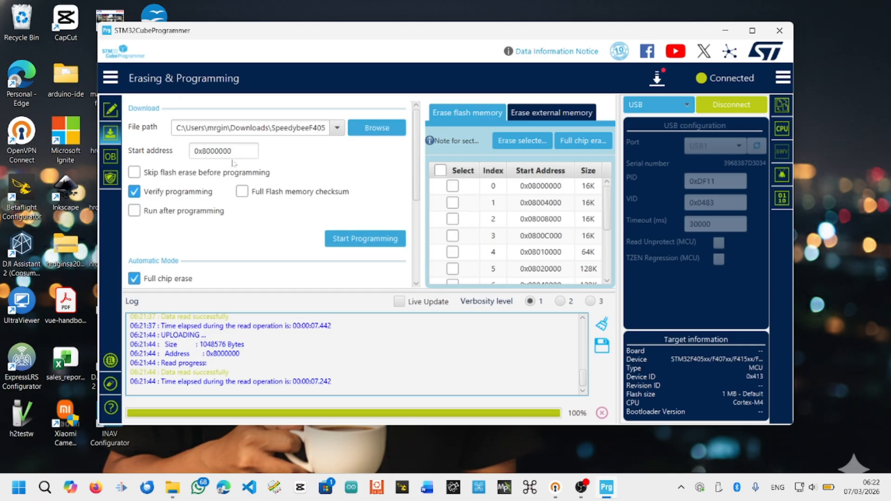
double_click(218, 151)
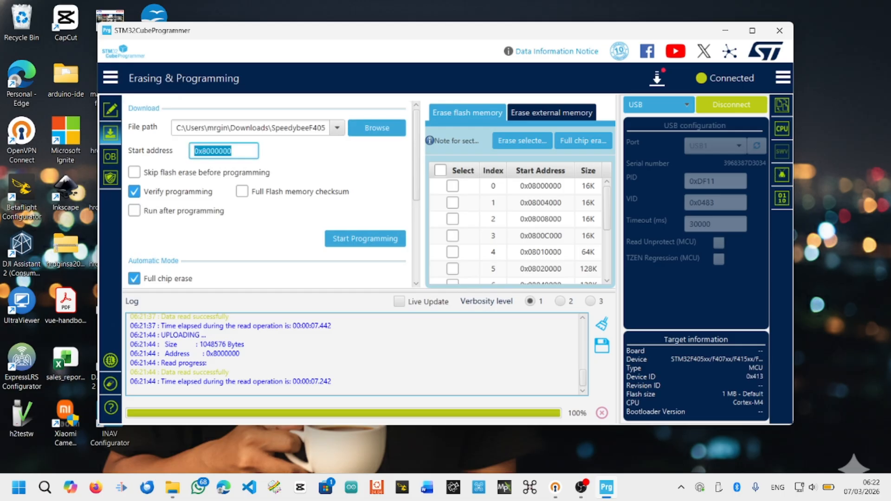
click(228, 151)
click(359, 238)
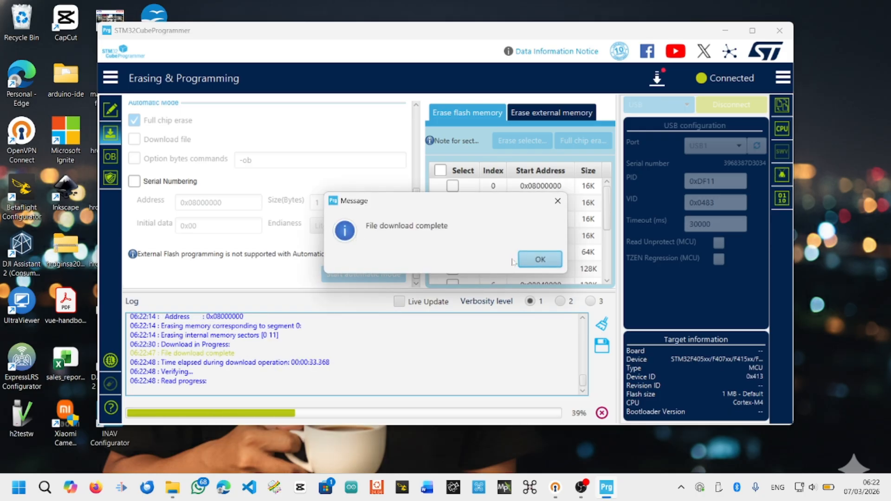
click(534, 259)
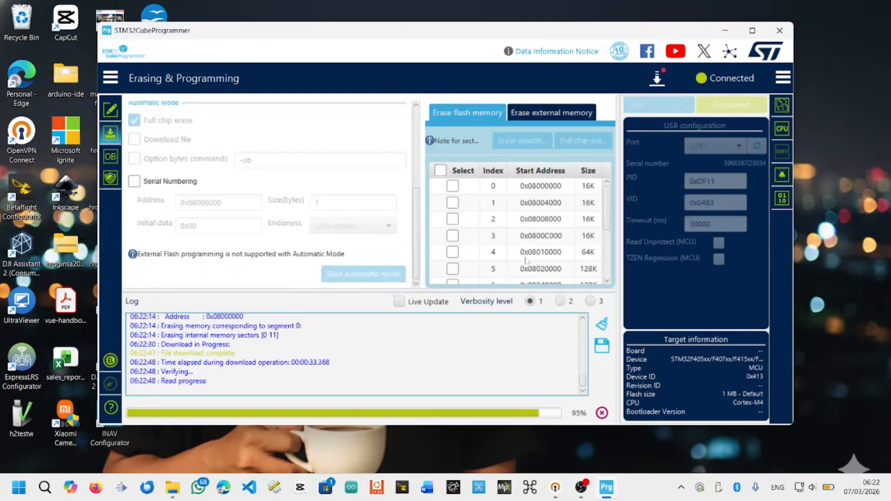
click(534, 259)
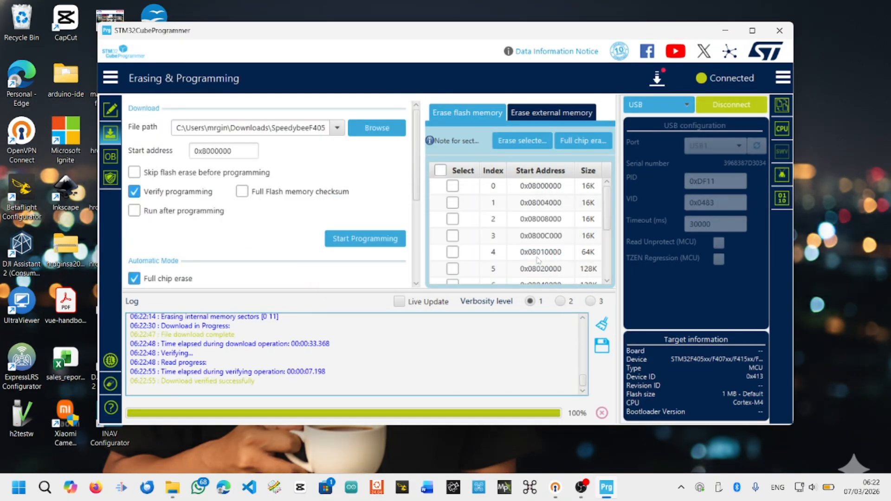
click(780, 31)
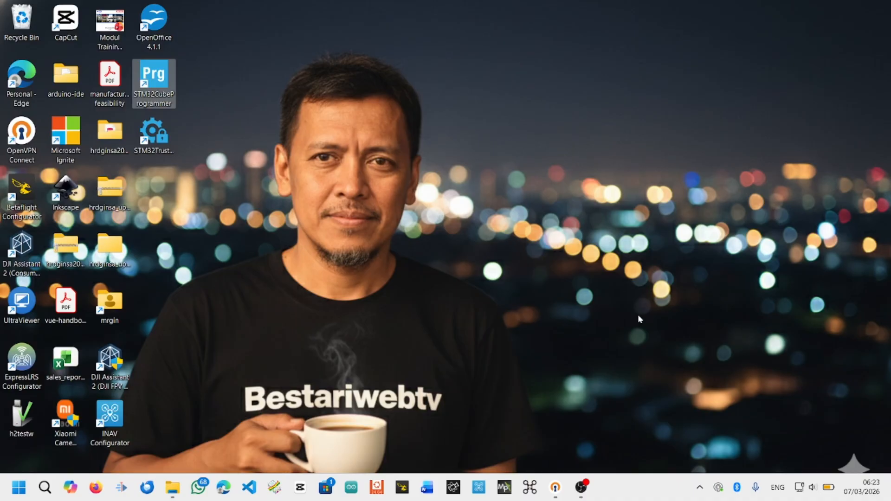
Connect to the board in INAV Configurator, run the status command in the CLI, and close the connection and program.
click(480, 492)
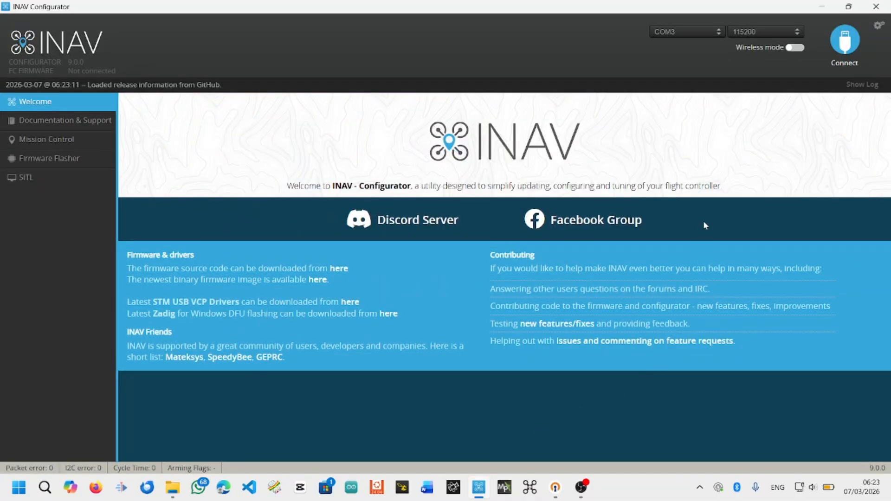
click(842, 49)
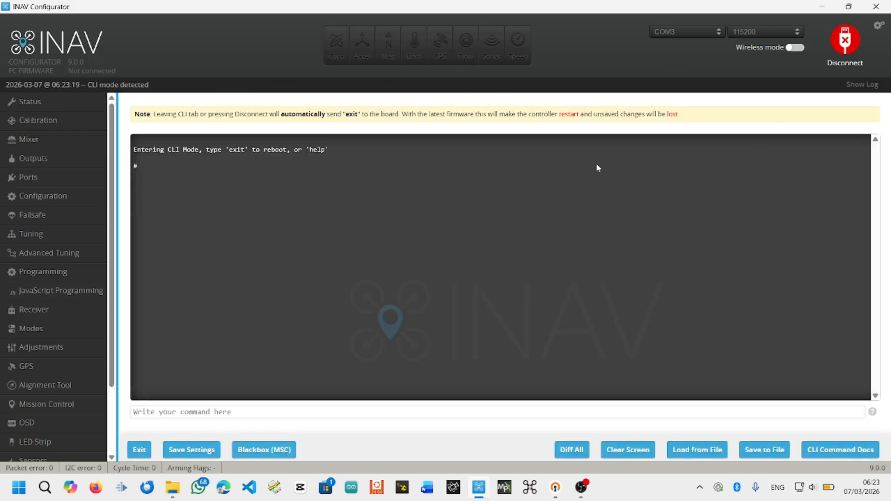
click(58, 121)
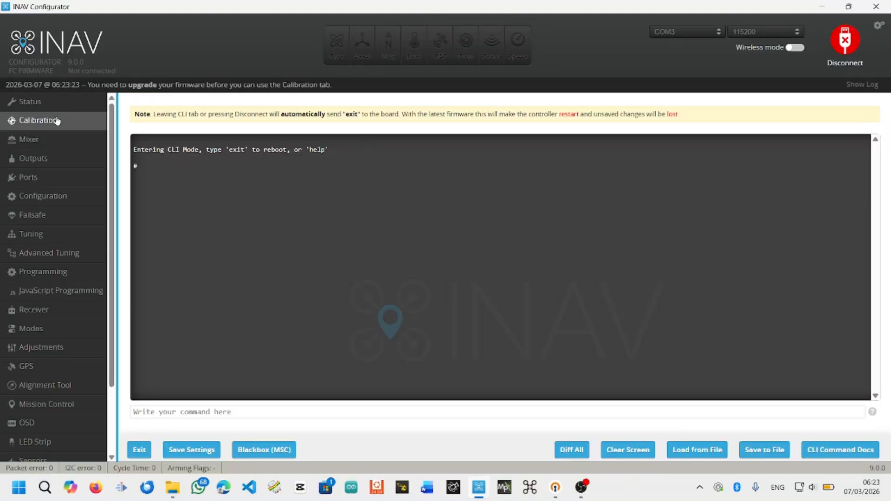
click(44, 142)
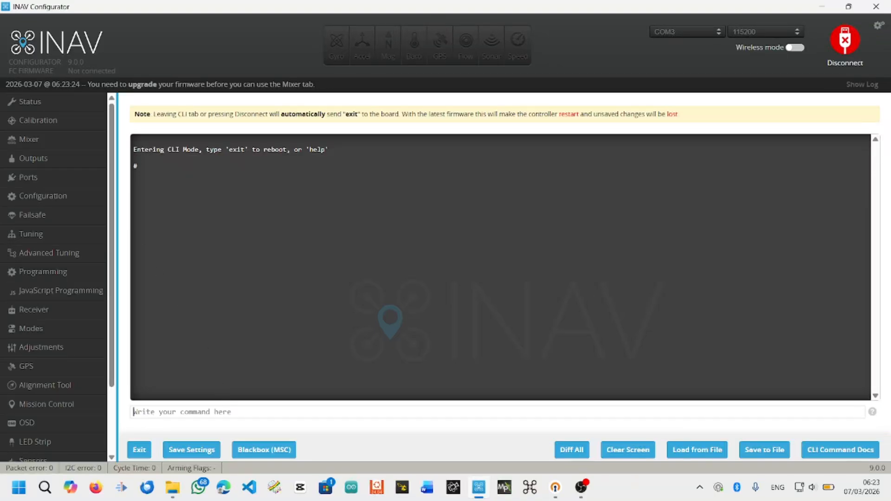
text(status)
key(Return)
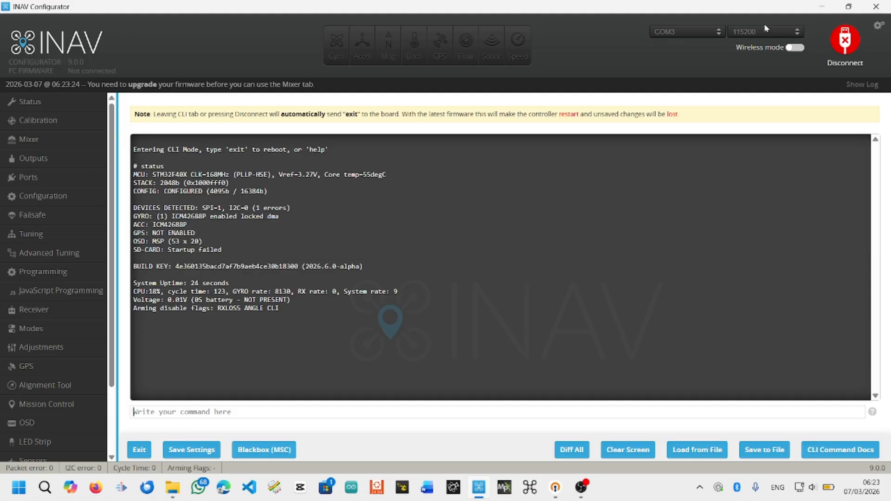
click(844, 52)
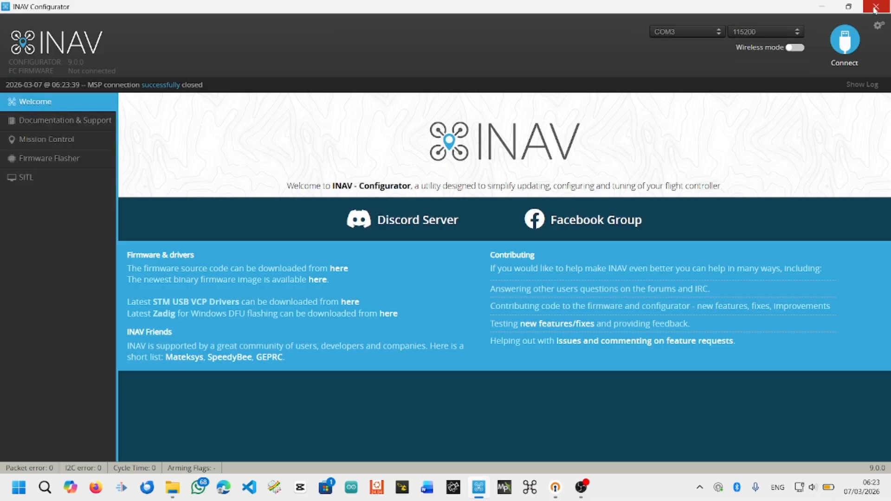
click(876, 7)
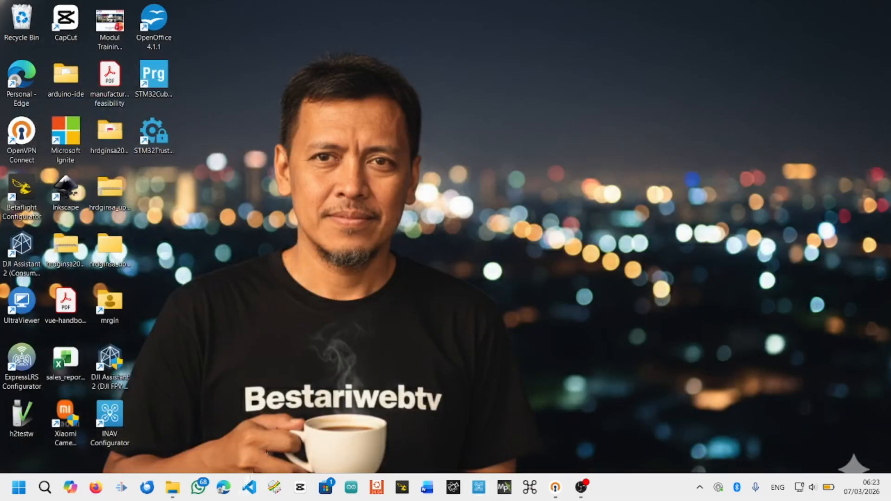
Connect to the board in the Betaflight web app in Edge and review the configuration down to the personalization settings.
click(223, 488)
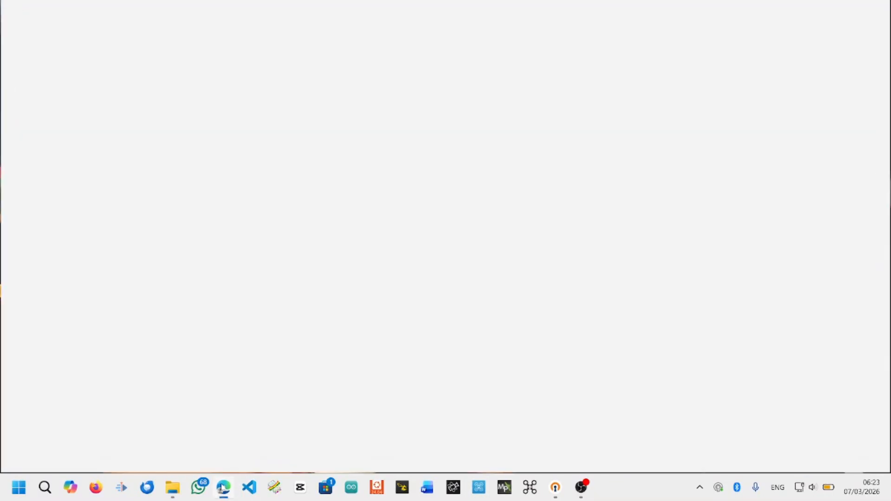
click(169, 57)
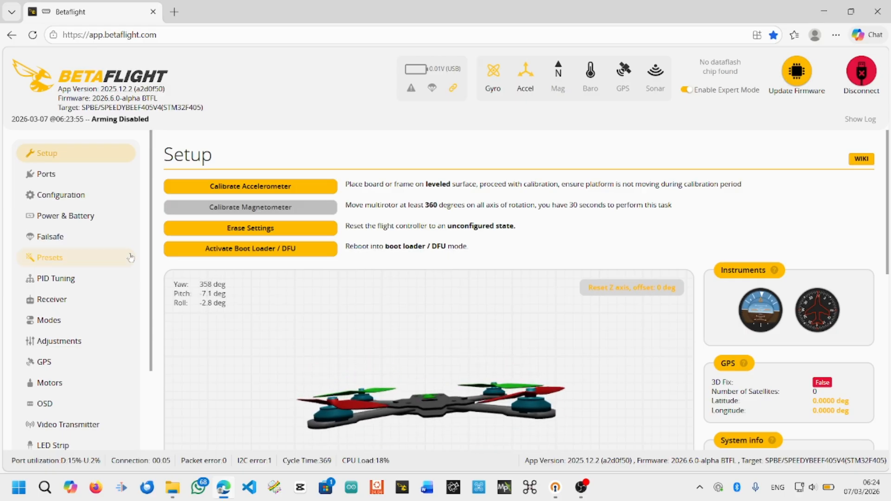
click(78, 199)
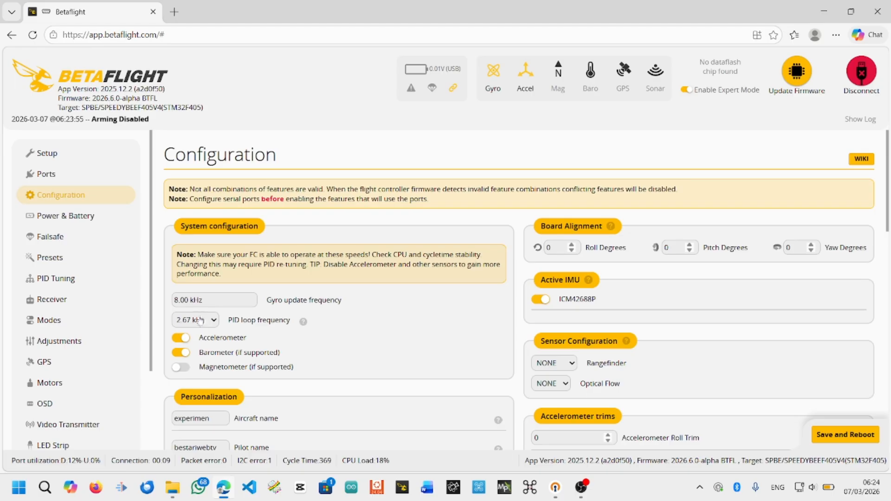
scroll(252, 323, down, 2)
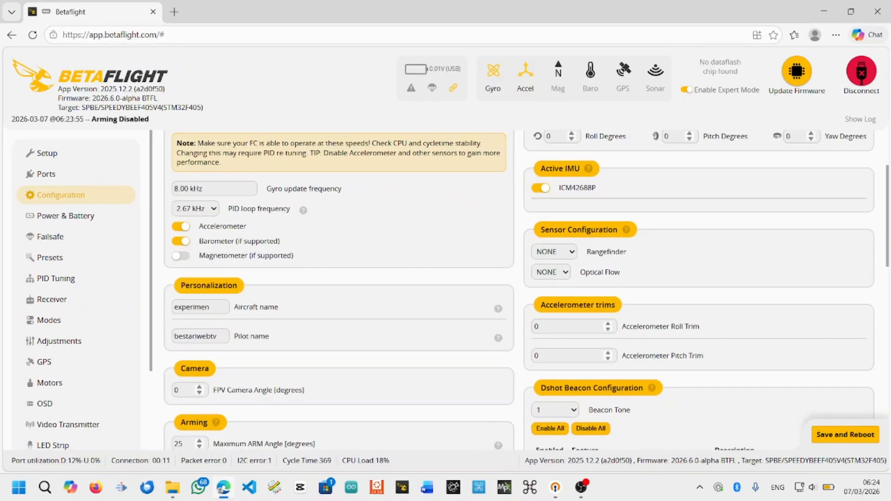